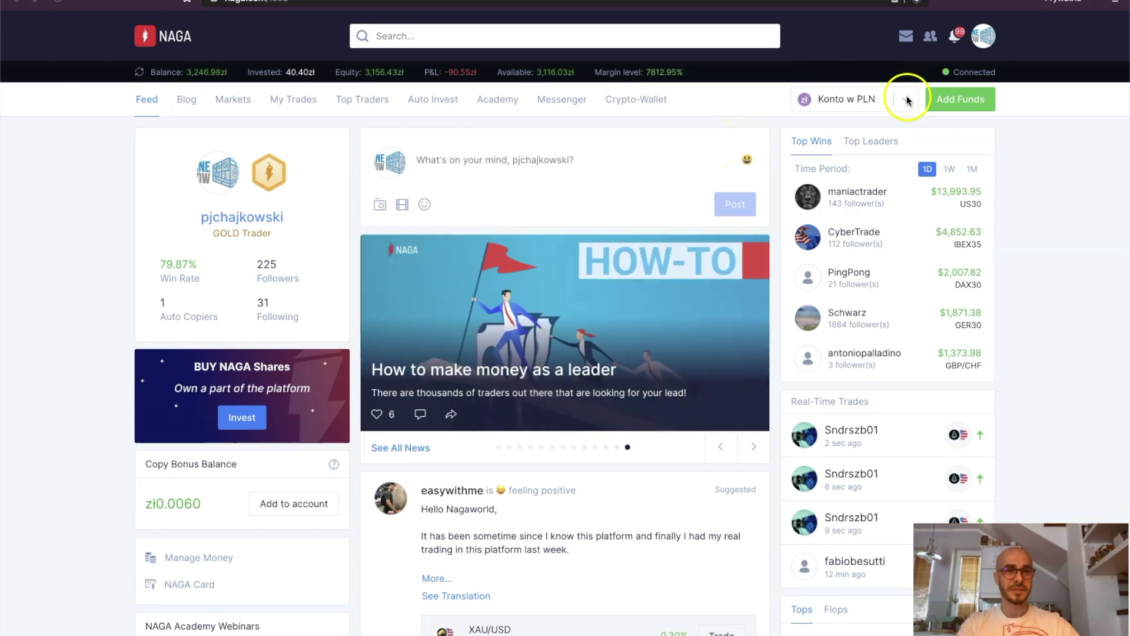
Step: Transfer 1000 PLN from Konto w PLN to NAGA - USD in Money Management and confirm
{"action": "left_click", "coordinate": [984, 40]}
{"action": "left_click", "coordinate": [905, 260]}
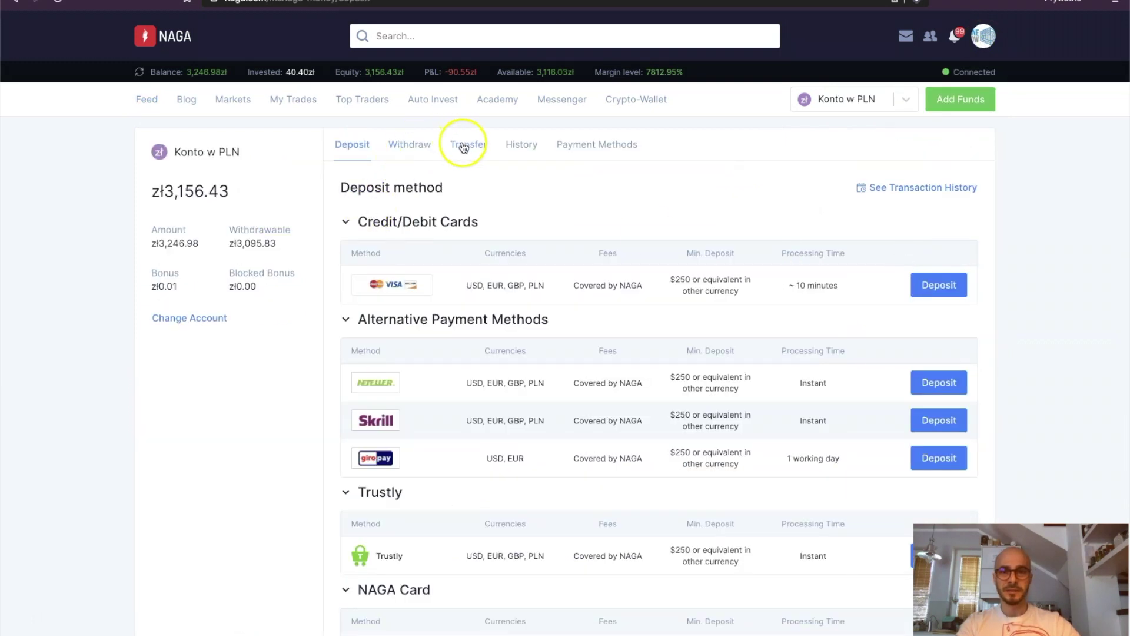
{"action": "left_click", "coordinate": [465, 147]}
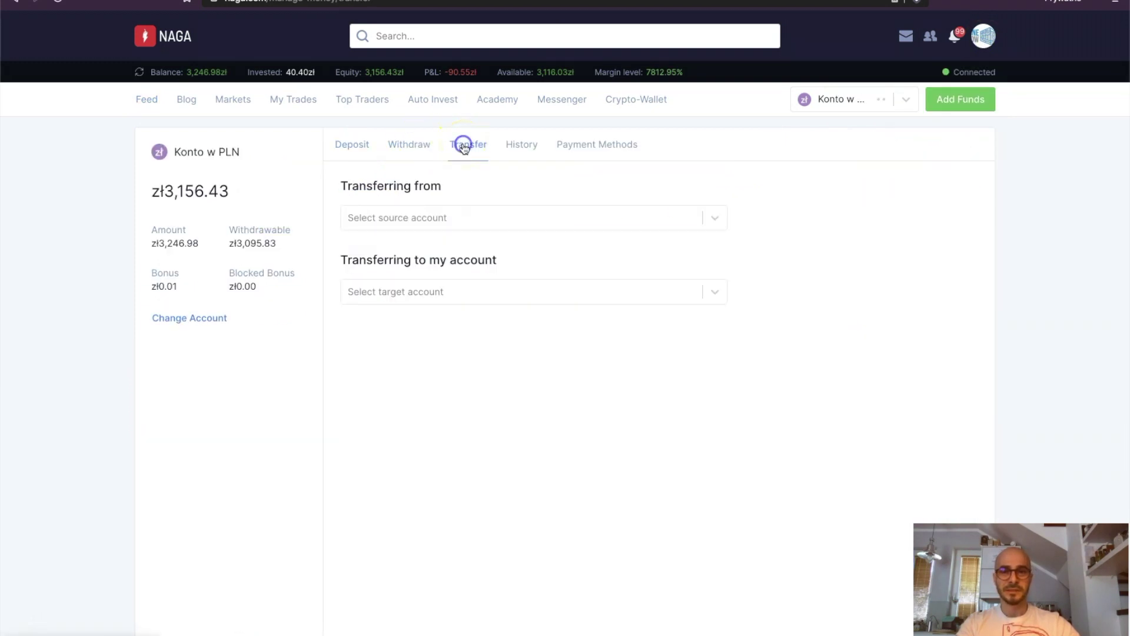
{"action": "left_click", "coordinate": [431, 219]}
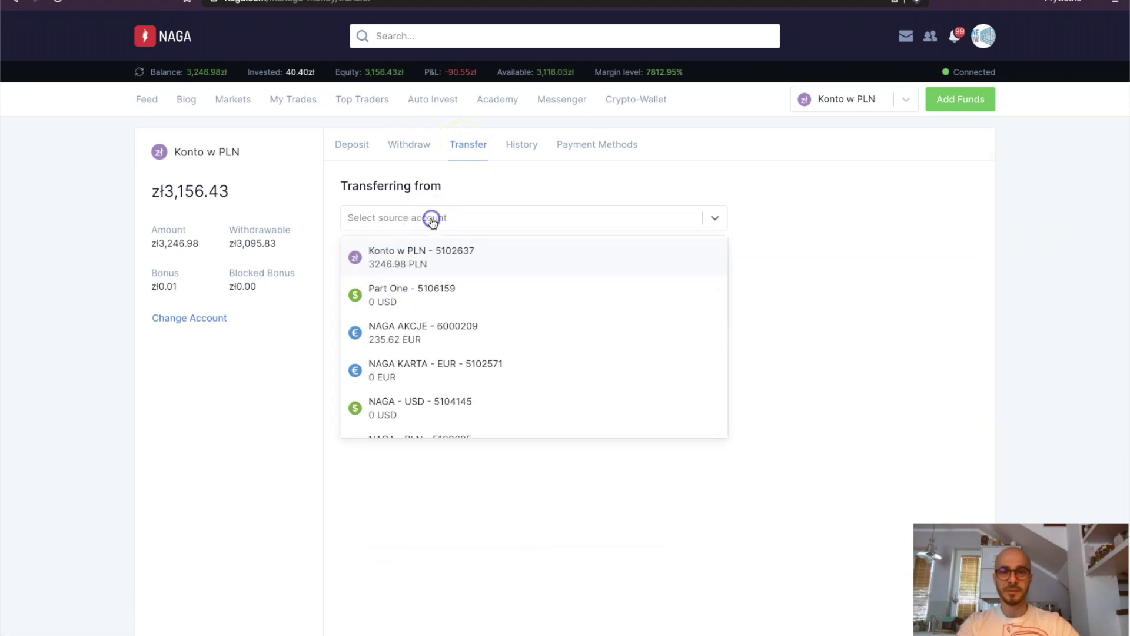
{"action": "left_click", "coordinate": [416, 260]}
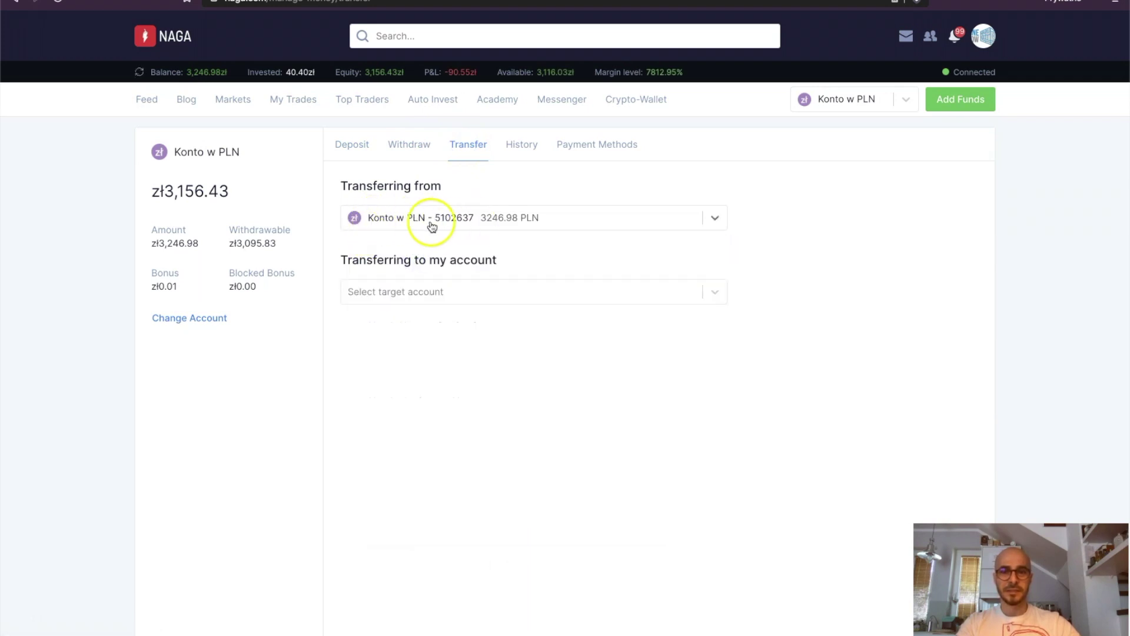
{"action": "left_click", "coordinate": [440, 291]}
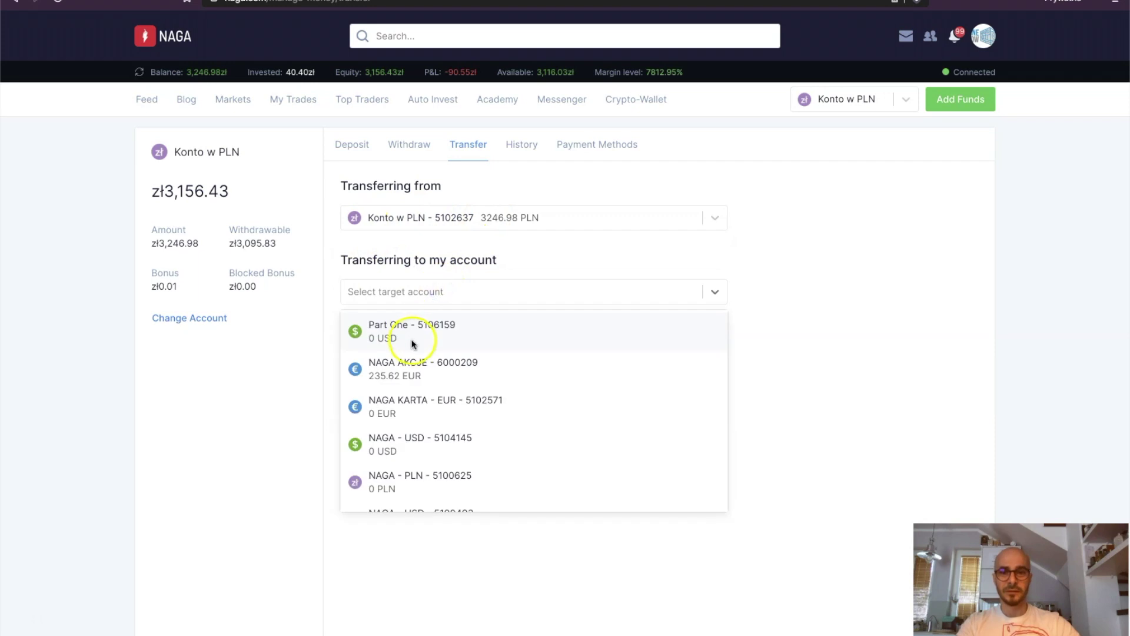
{"action": "left_click", "coordinate": [422, 446]}
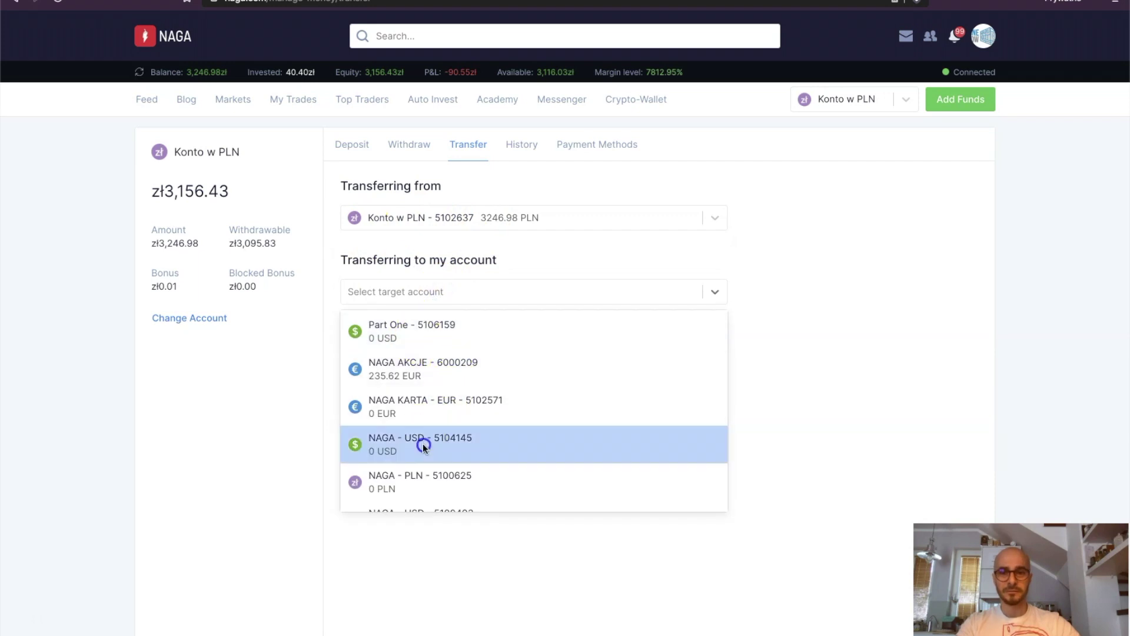
{"action": "left_click", "coordinate": [419, 358]}
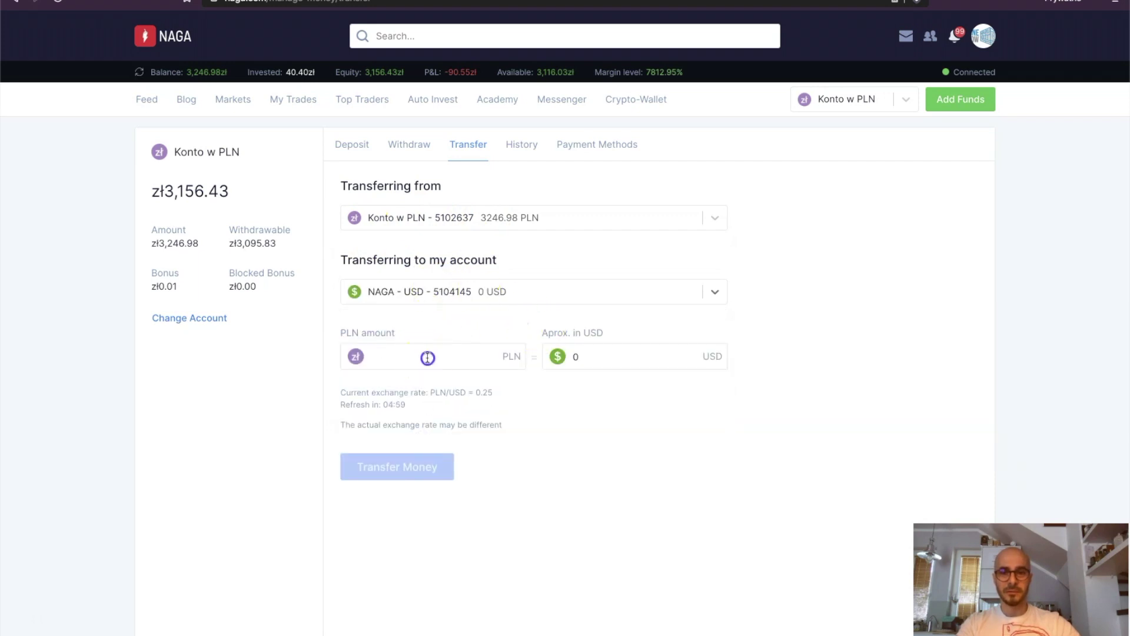
{"action": "type", "text": "1000"}
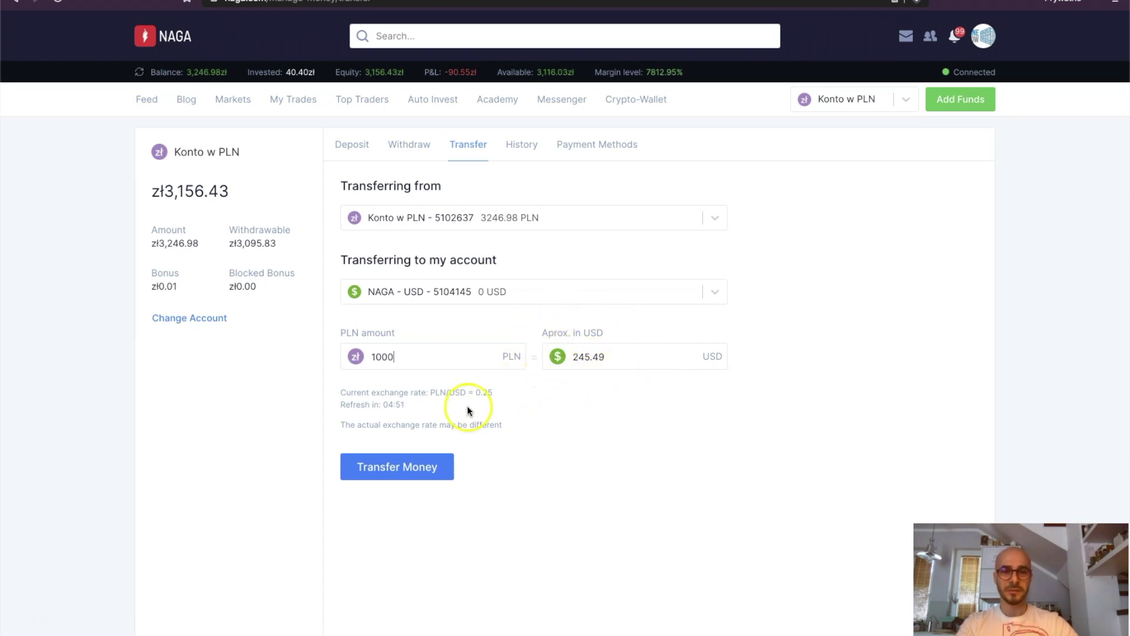
{"action": "left_click", "coordinate": [402, 469]}
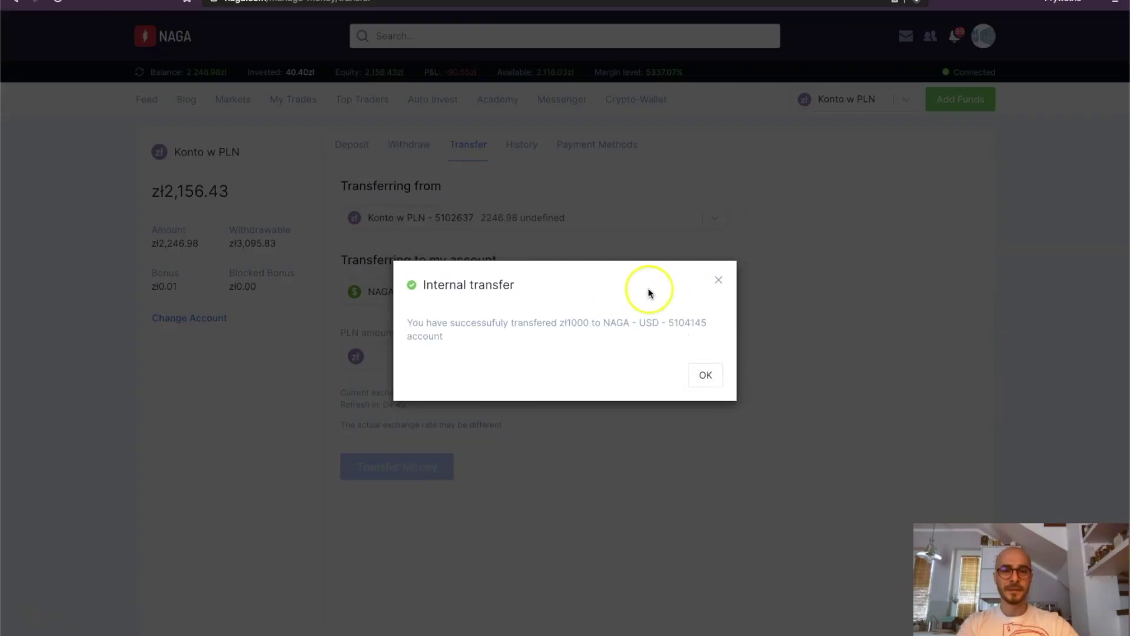
{"action": "left_click", "coordinate": [709, 377]}
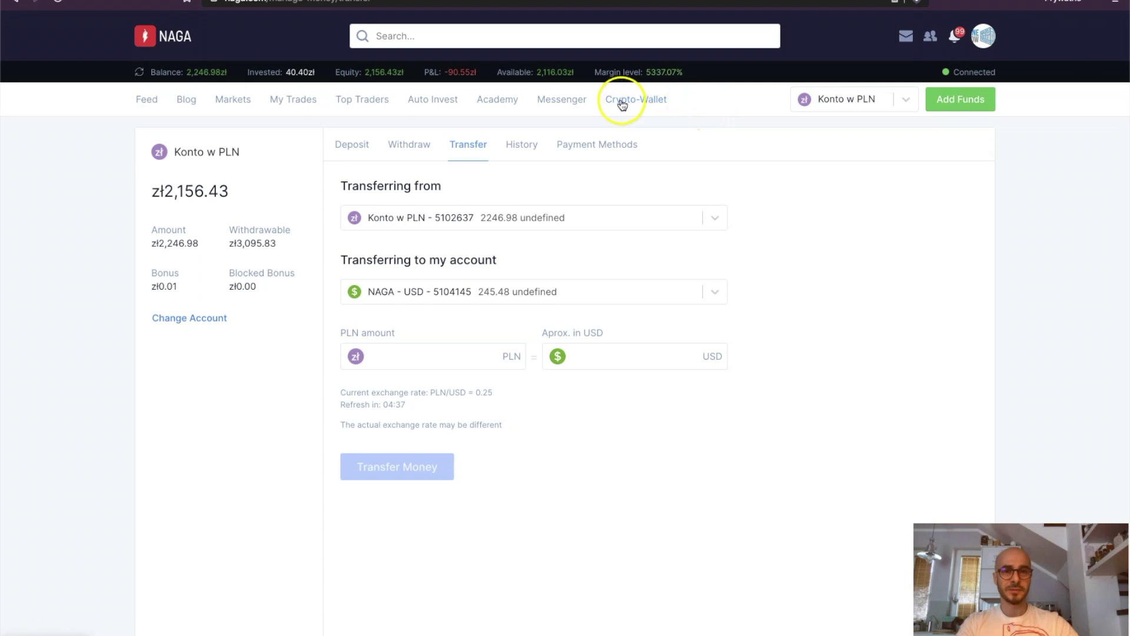
Step: Open Transfer to exchange for the NAGA - USD account with the full 245.47 USD as amount
{"action": "left_click", "coordinate": [639, 104]}
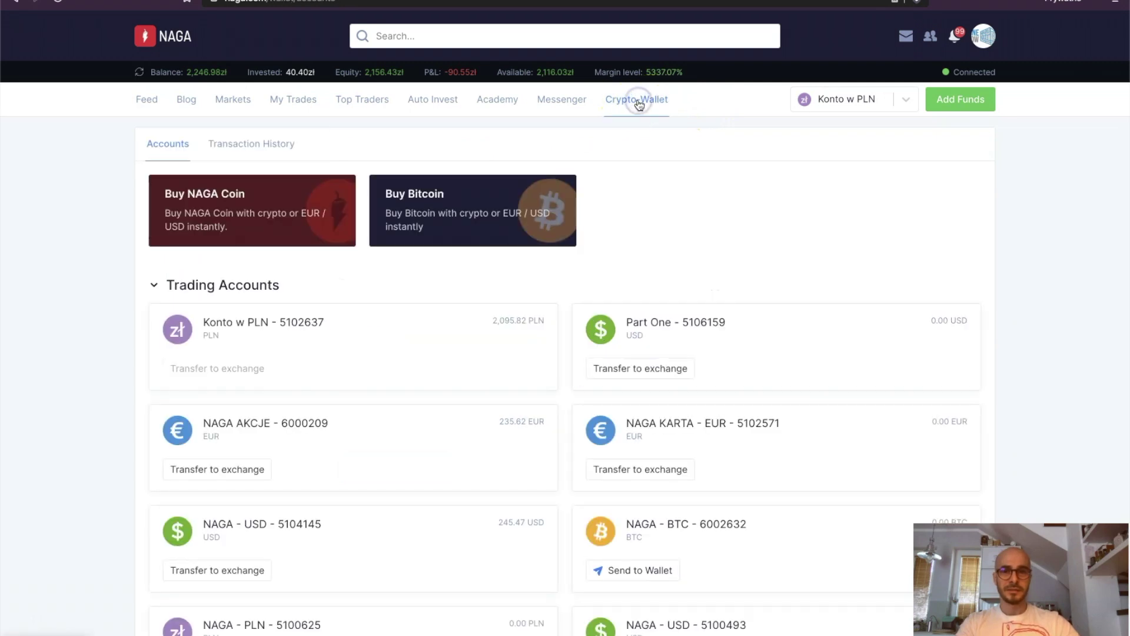
{"action": "scroll", "coordinate": [479, 261], "scroll_direction": "down", "scroll_amount": 1}
{"action": "scroll", "coordinate": [480, 264], "scroll_direction": "down", "scroll_amount": 2}
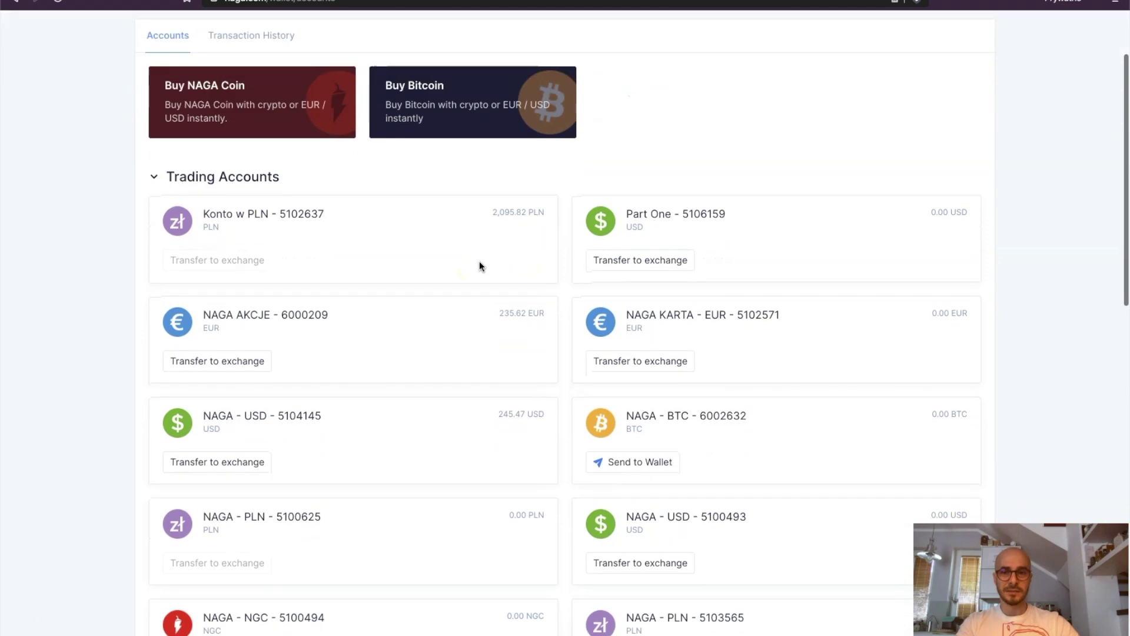
{"action": "left_click", "coordinate": [501, 364]}
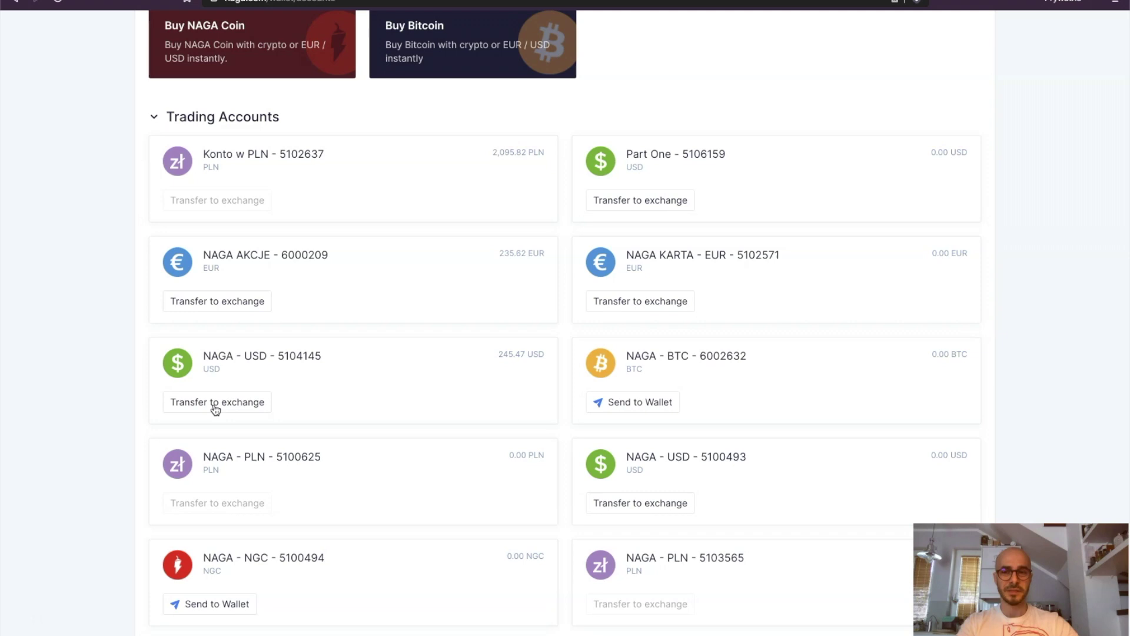
{"action": "left_click", "coordinate": [214, 406]}
{"action": "left_click", "coordinate": [670, 331]}
{"action": "left_click", "coordinate": [672, 326]}
{"action": "left_click", "coordinate": [495, 386]}
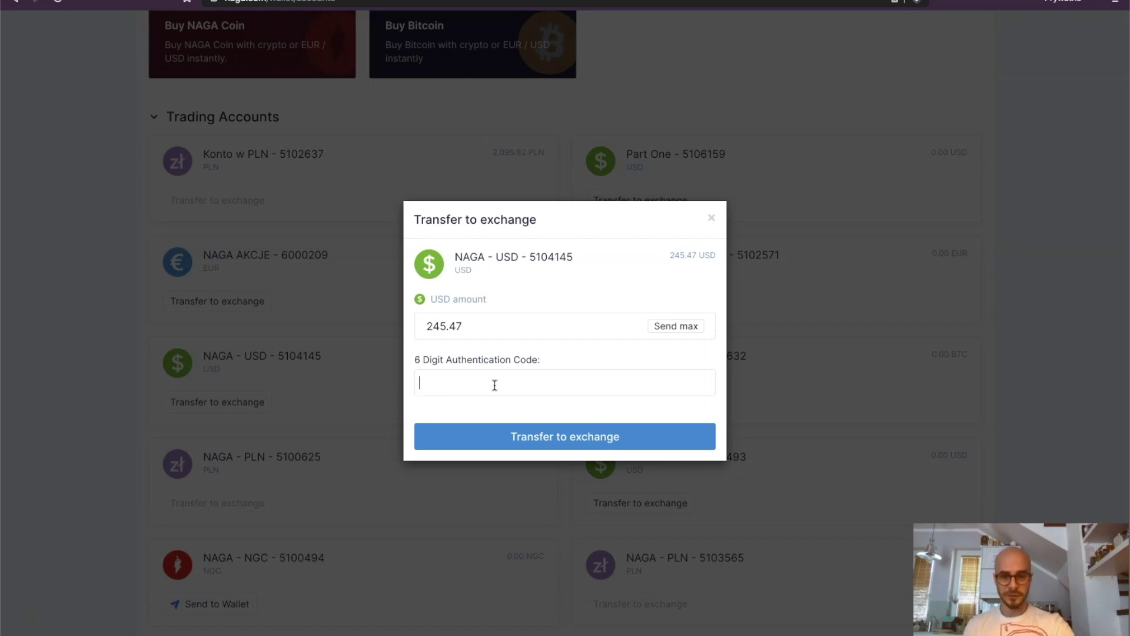
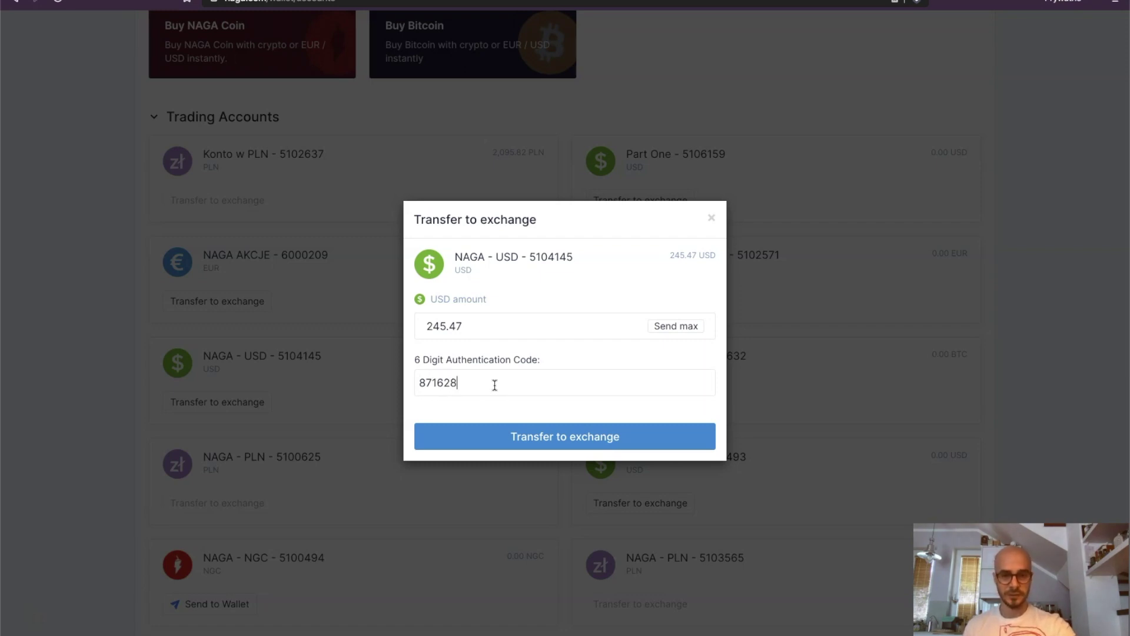
Step: Enter the authentication code and submit the 245.47 USD transfer to the exchange
{"action": "left_click", "coordinate": [550, 436]}
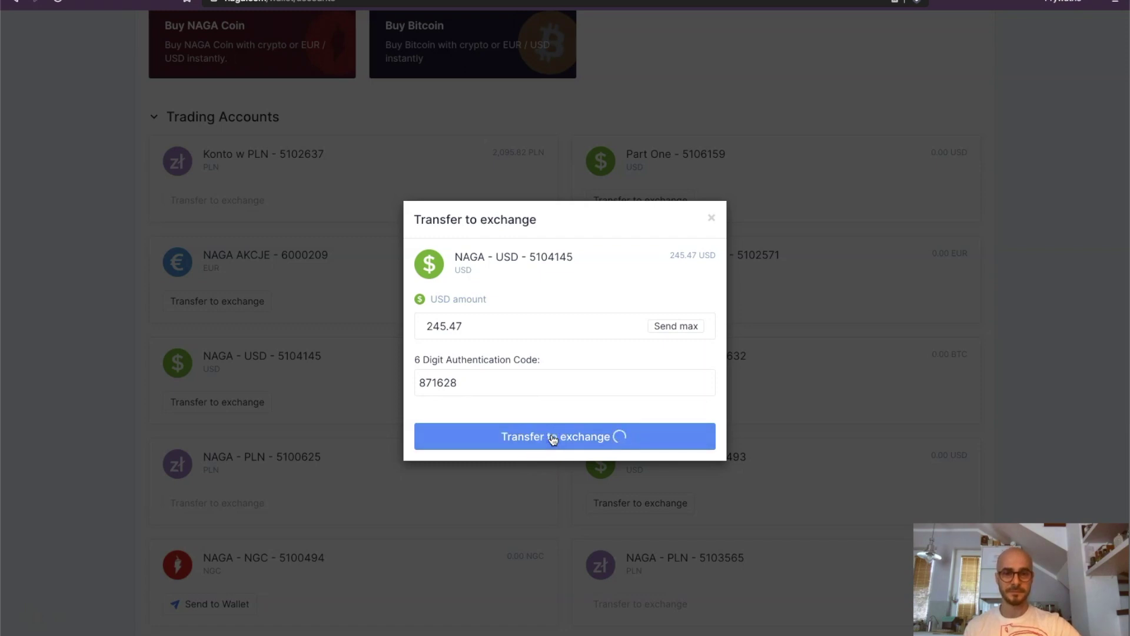
{"action": "left_click", "coordinate": [530, 403]}
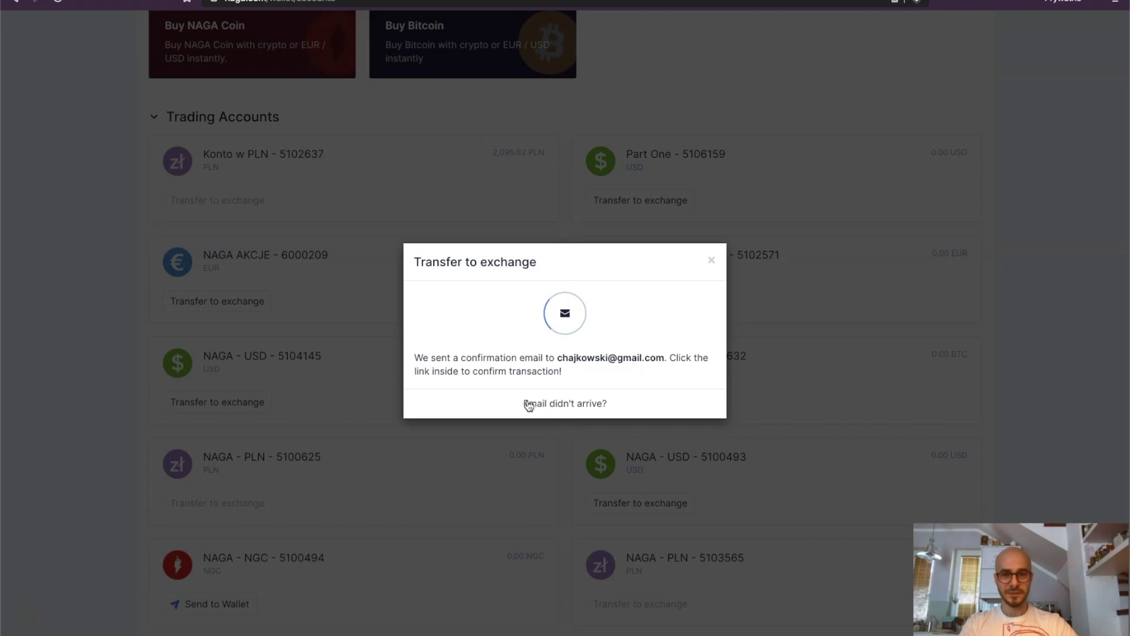
Step: Close the e-mail confirmation notice and return to the wallet showing NAGA - USD at 0.01 USD
{"action": "left_click", "coordinate": [517, 358]}
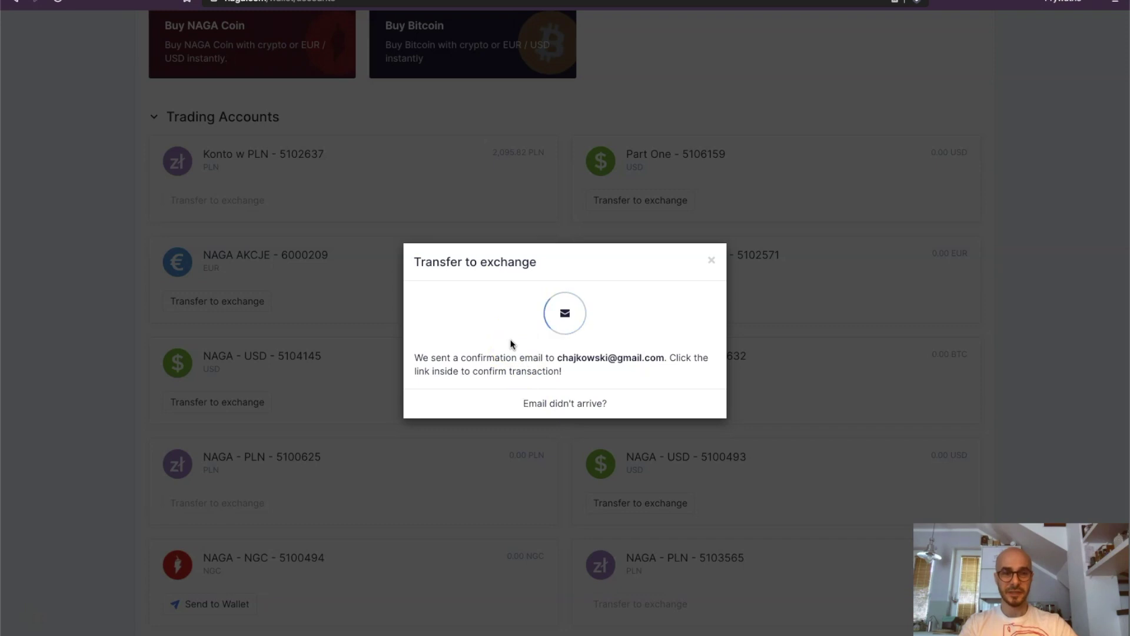
{"action": "left_click", "coordinate": [504, 336]}
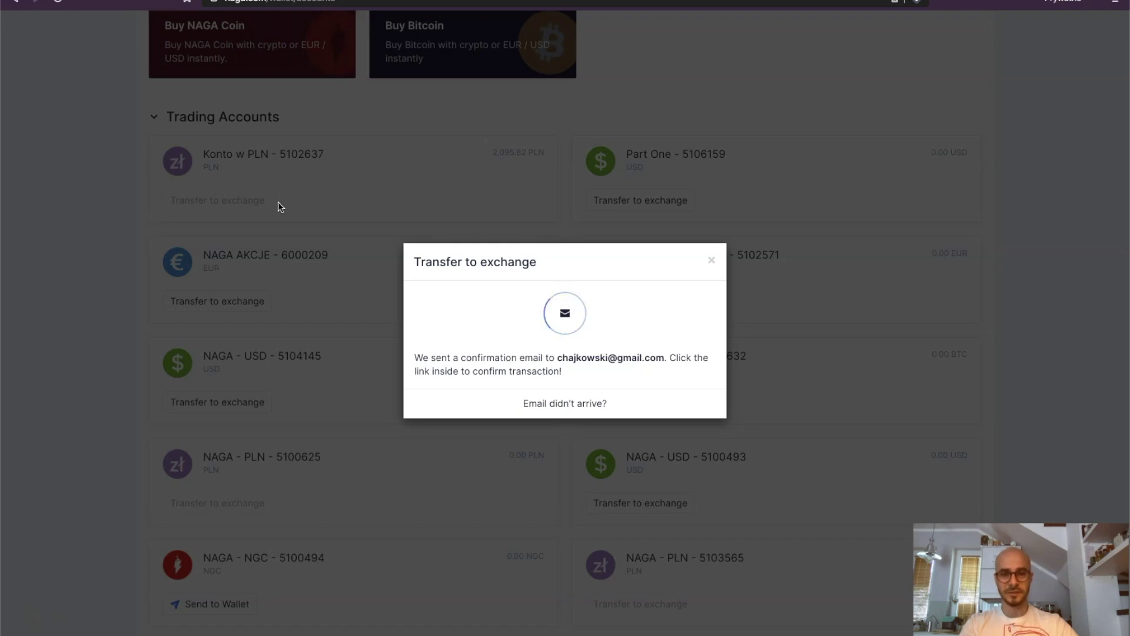
{"action": "left_click", "coordinate": [203, 204]}
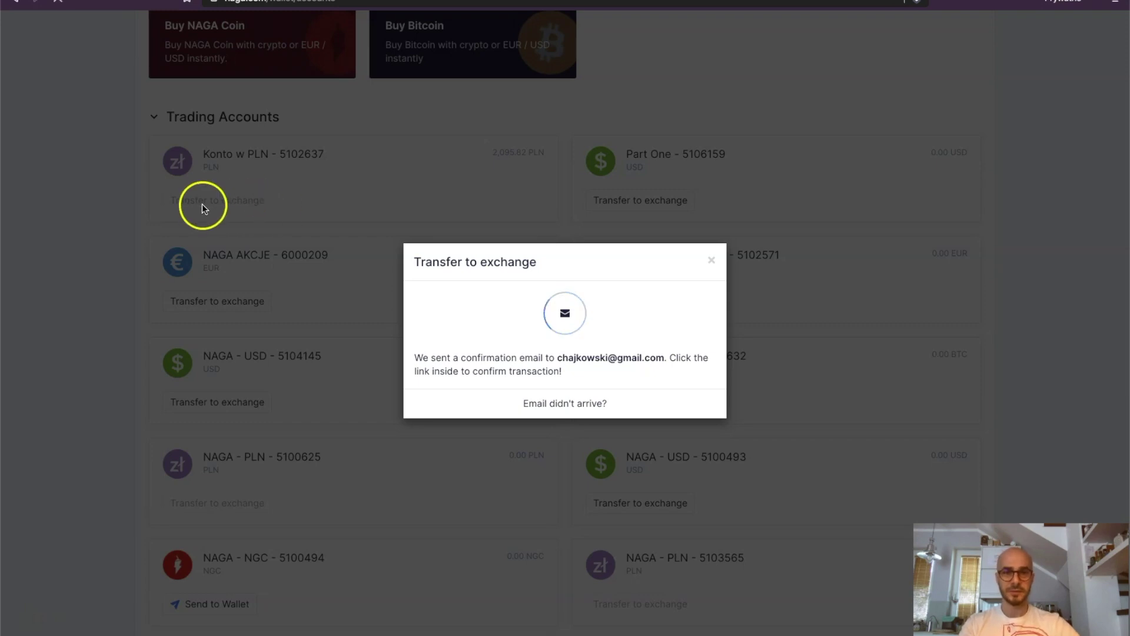
{"action": "scroll", "coordinate": [207, 210], "scroll_direction": "down", "scroll_amount": 3}
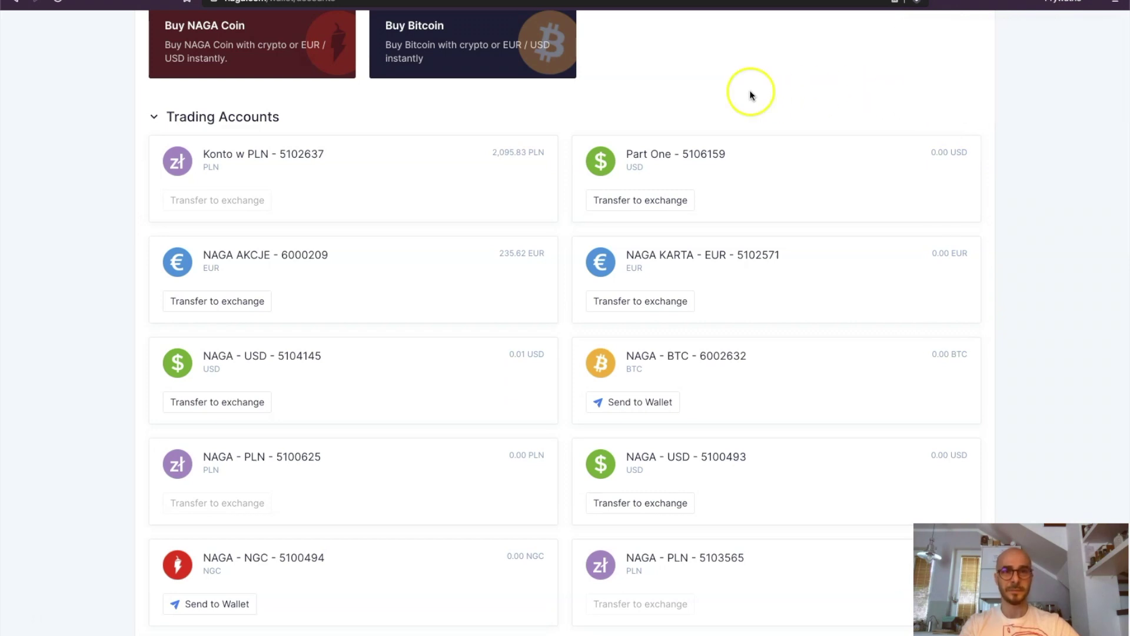
Step: Switch to the NAGA Crypto Exchange BTC/USD view with 245.84 USD available
{"action": "scroll", "coordinate": [683, 74], "scroll_direction": "up", "scroll_amount": 3}
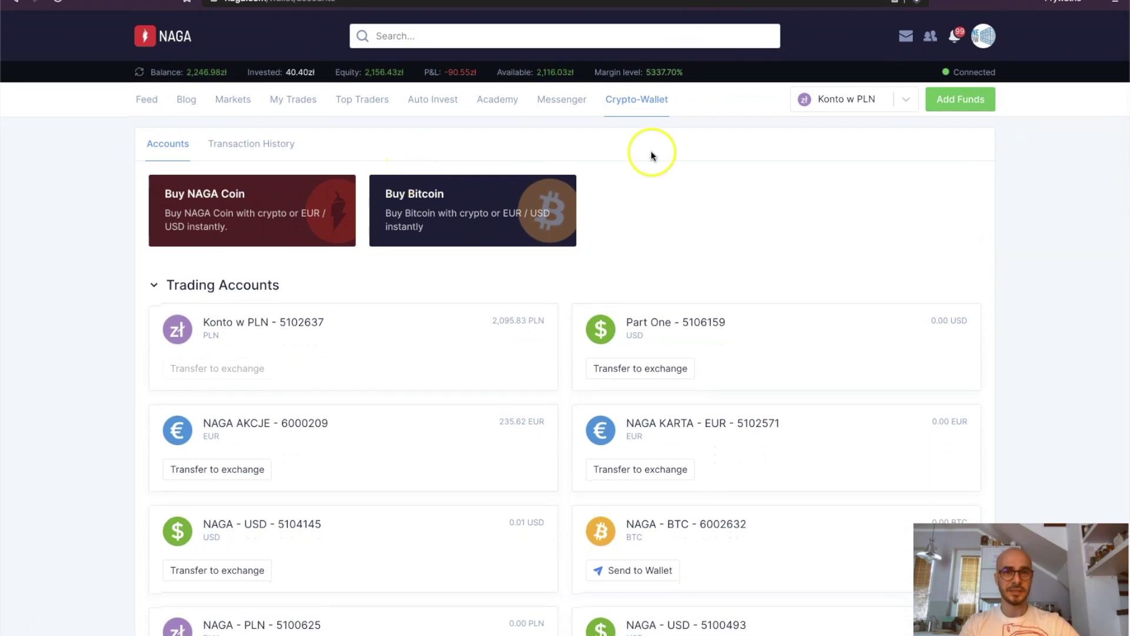
{"action": "left_click", "coordinate": [999, 45]}
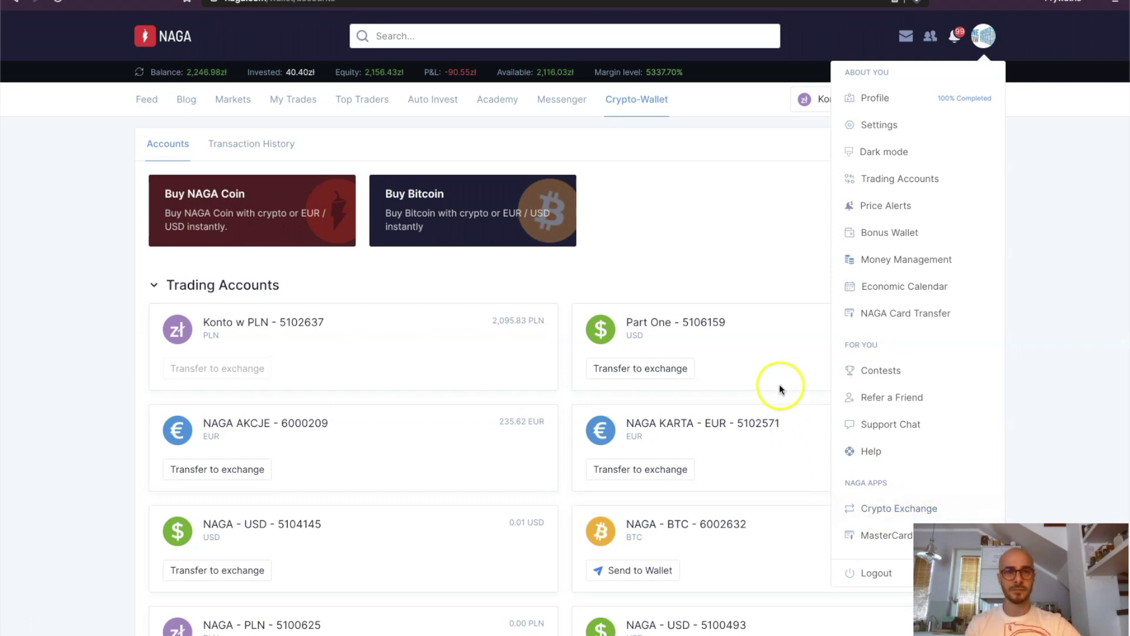
{"action": "left_click", "coordinate": [899, 508]}
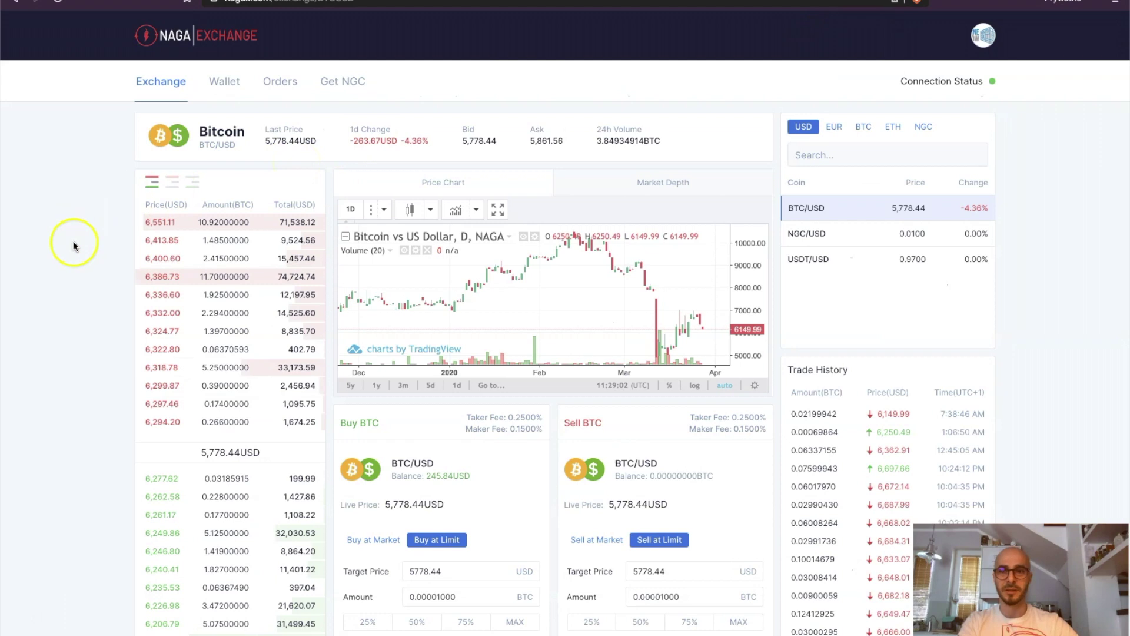
{"action": "scroll", "coordinate": [52, 295], "scroll_direction": "down", "scroll_amount": 2}
{"action": "scroll", "coordinate": [52, 295], "scroll_direction": "up", "scroll_amount": 2}
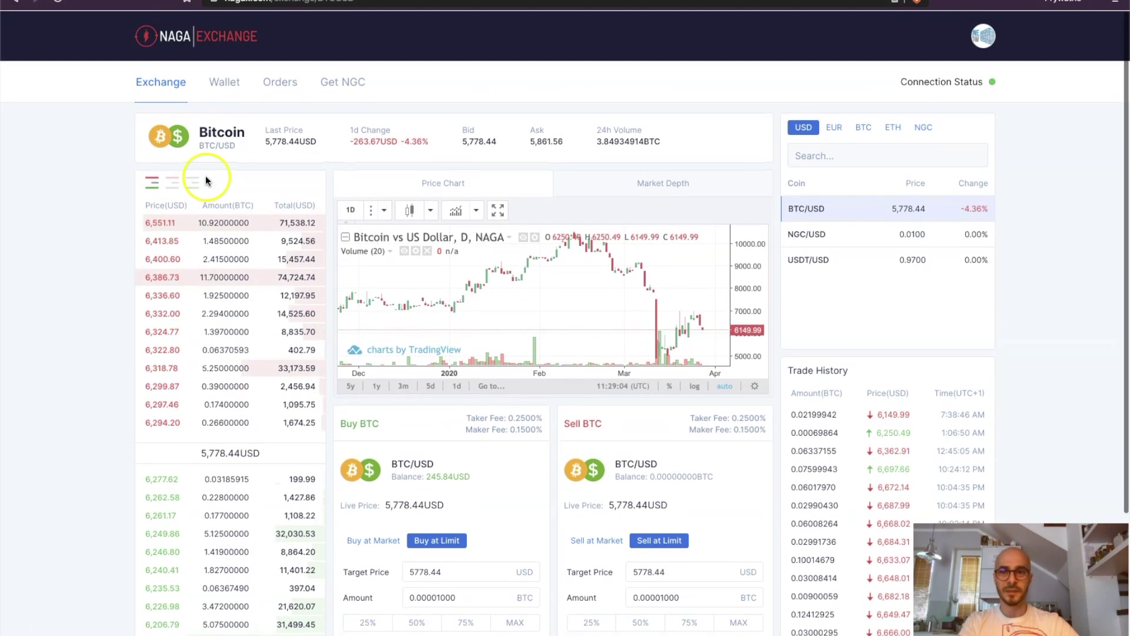
{"action": "left_click", "coordinate": [817, 235]}
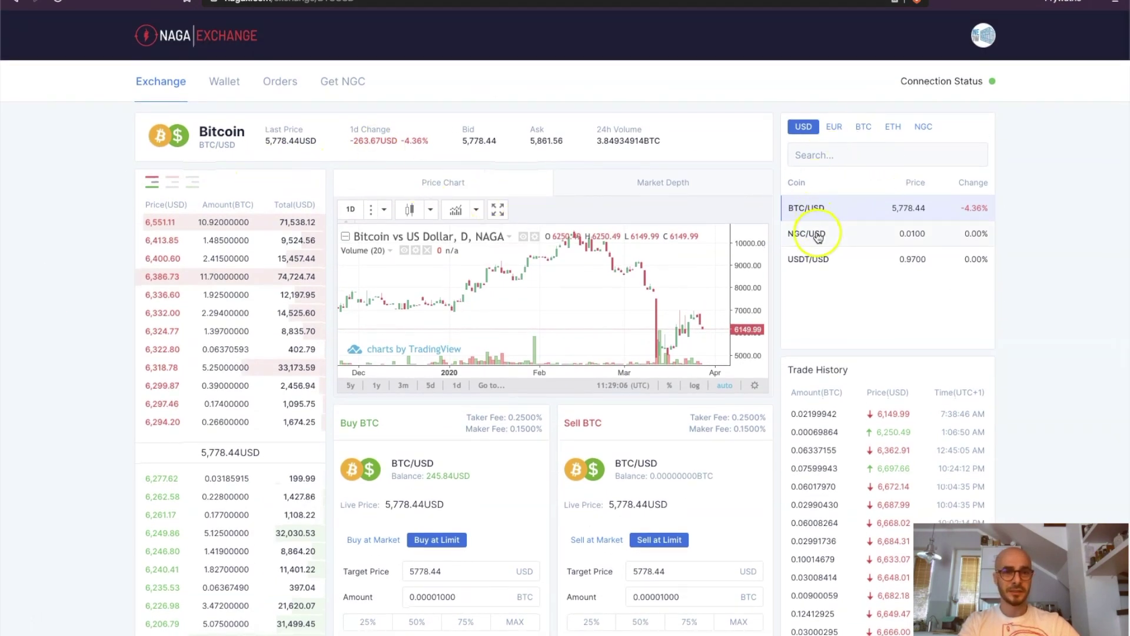
{"action": "left_click", "coordinate": [740, 137]}
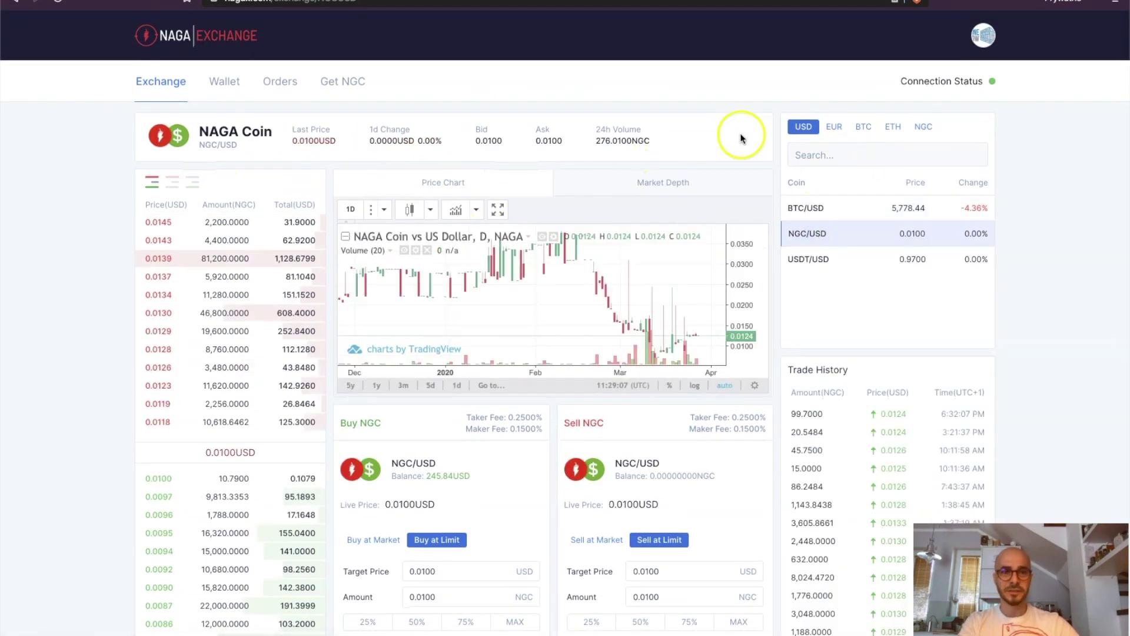
{"action": "left_click", "coordinate": [815, 218]}
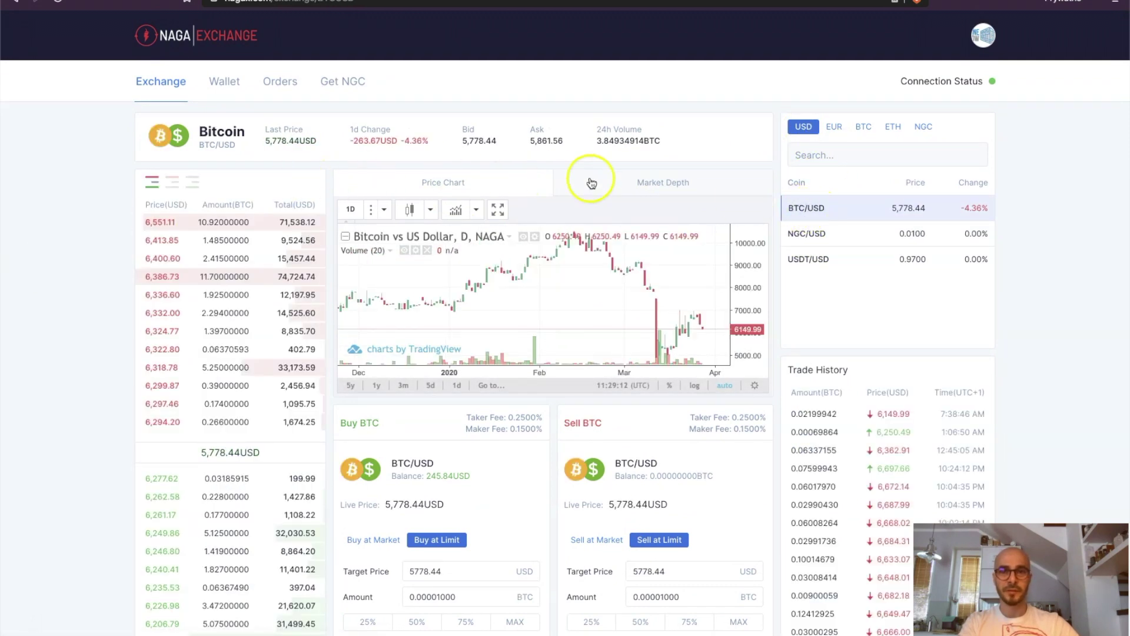
{"action": "scroll", "coordinate": [85, 477], "scroll_direction": "down", "scroll_amount": 1}
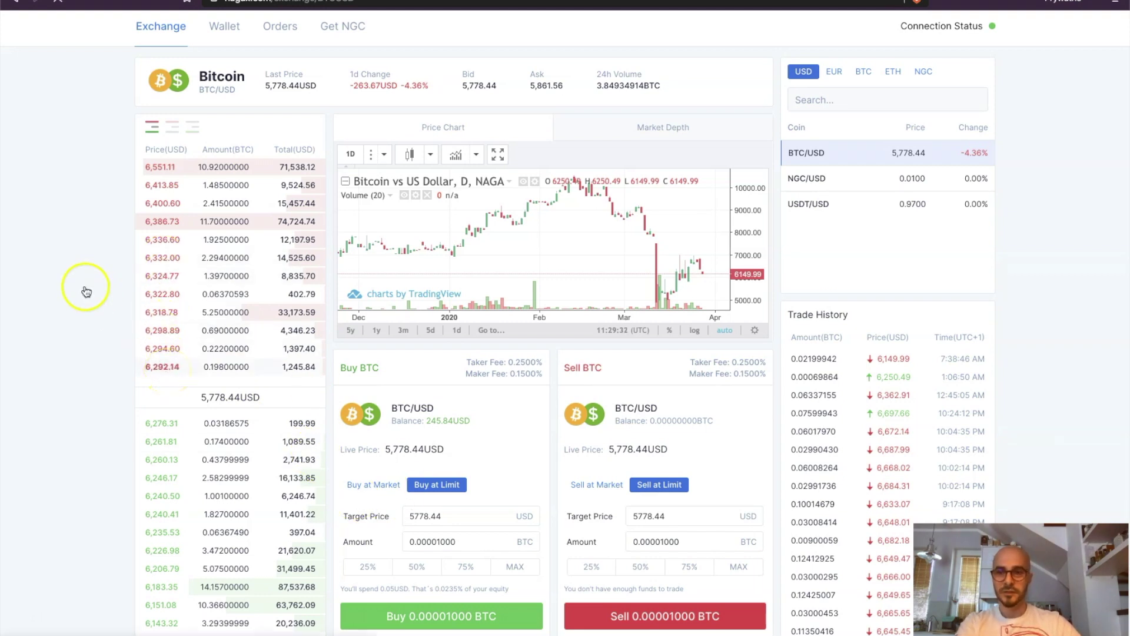
{"action": "key", "text": "super+r"}
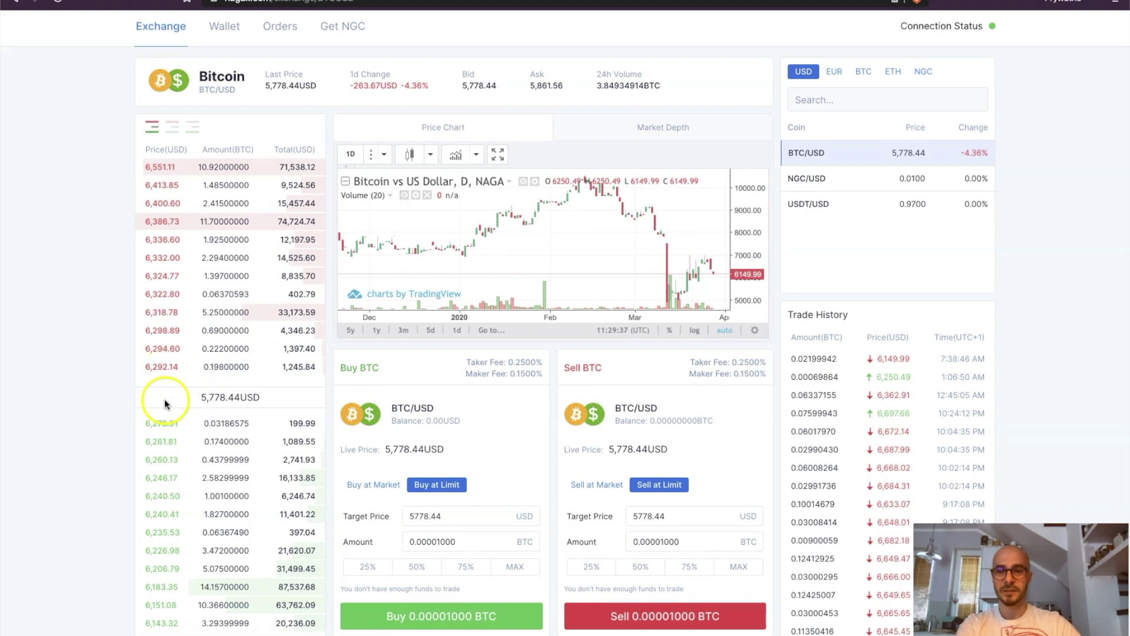
{"action": "left_click", "coordinate": [163, 368]}
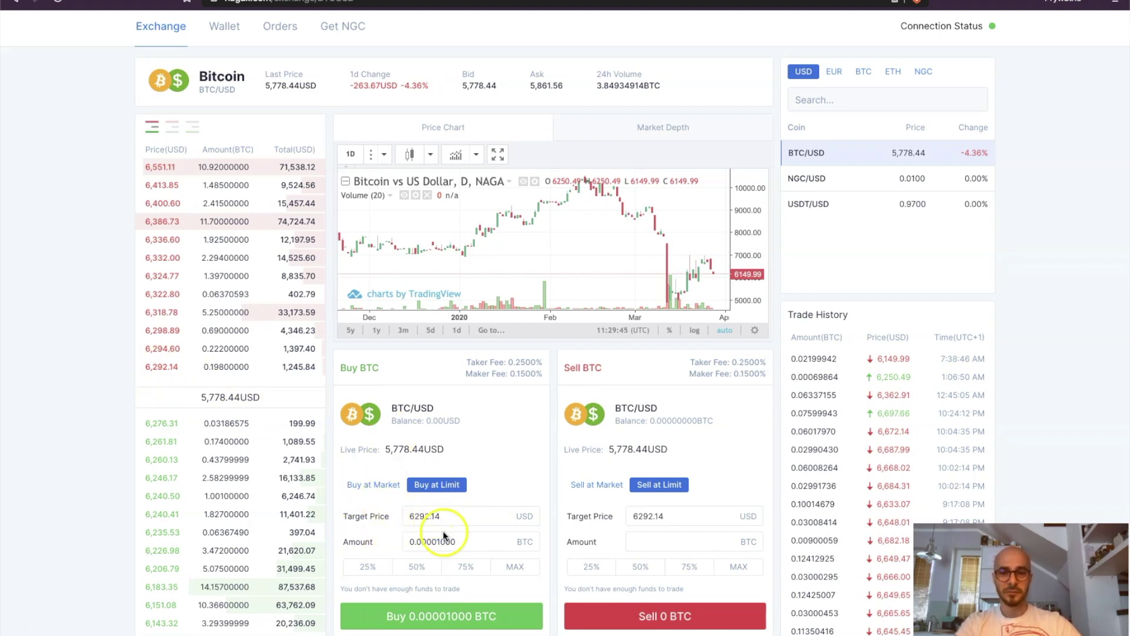
{"action": "left_click", "coordinate": [515, 569]}
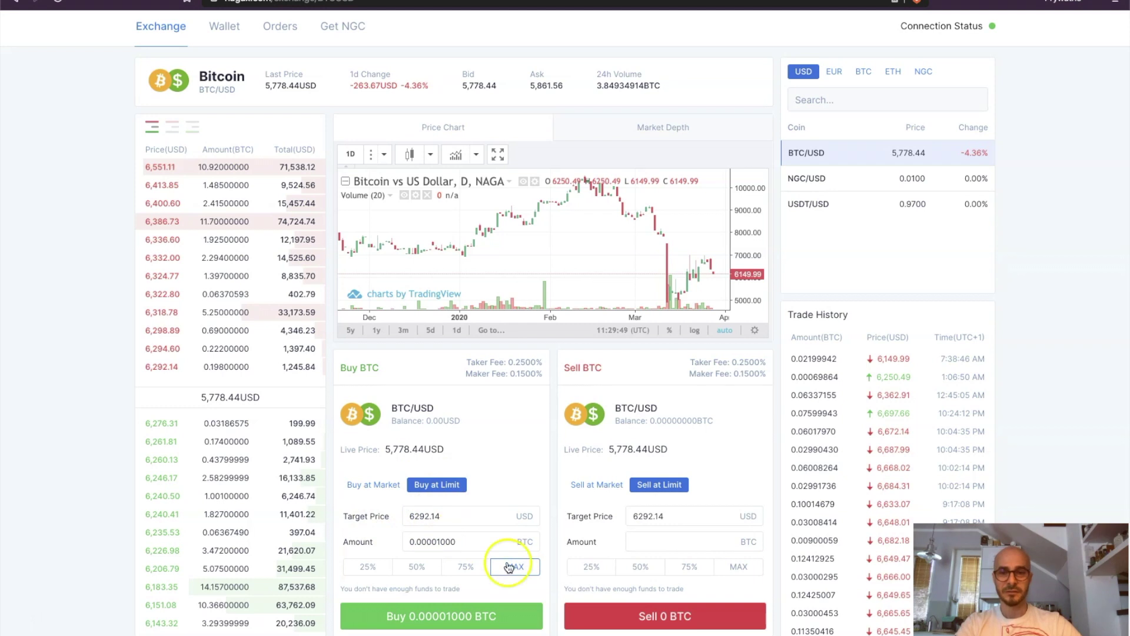
{"action": "scroll", "coordinate": [495, 469], "scroll_direction": "down", "scroll_amount": 2}
{"action": "left_click", "coordinate": [470, 514]}
{"action": "left_click", "coordinate": [512, 514]}
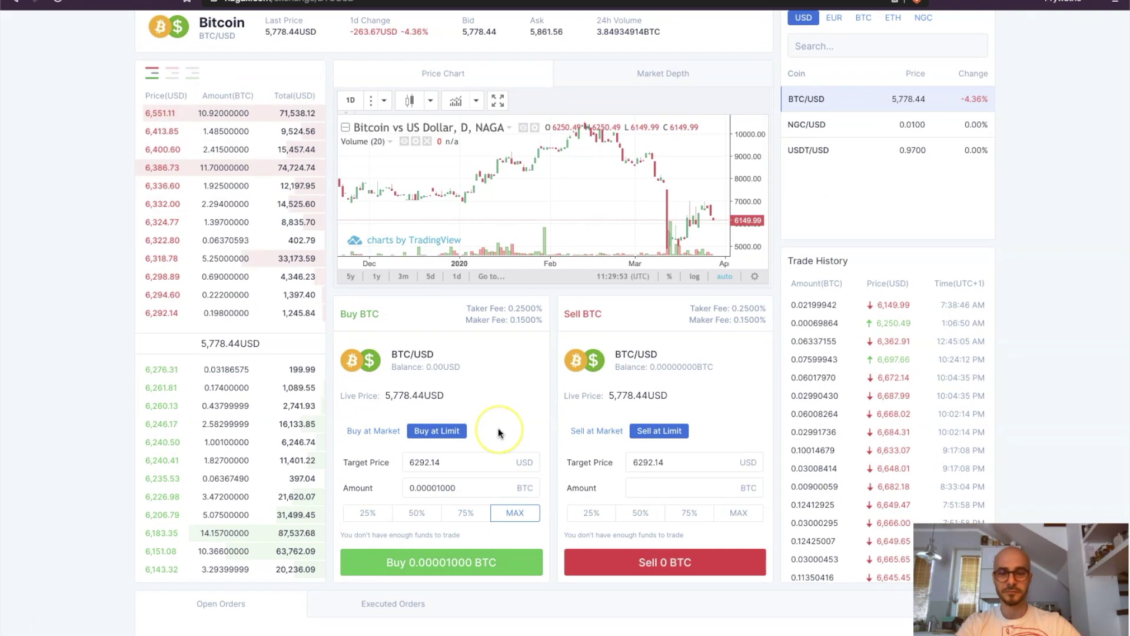
{"action": "key", "text": "super+r"}
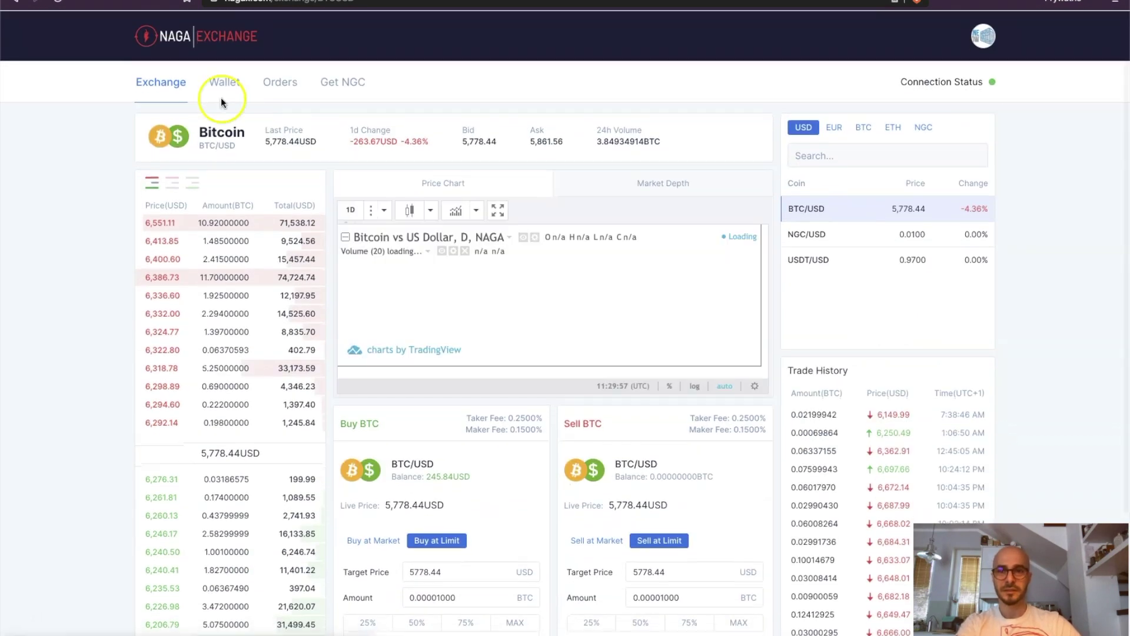
{"action": "left_click", "coordinate": [222, 88]}
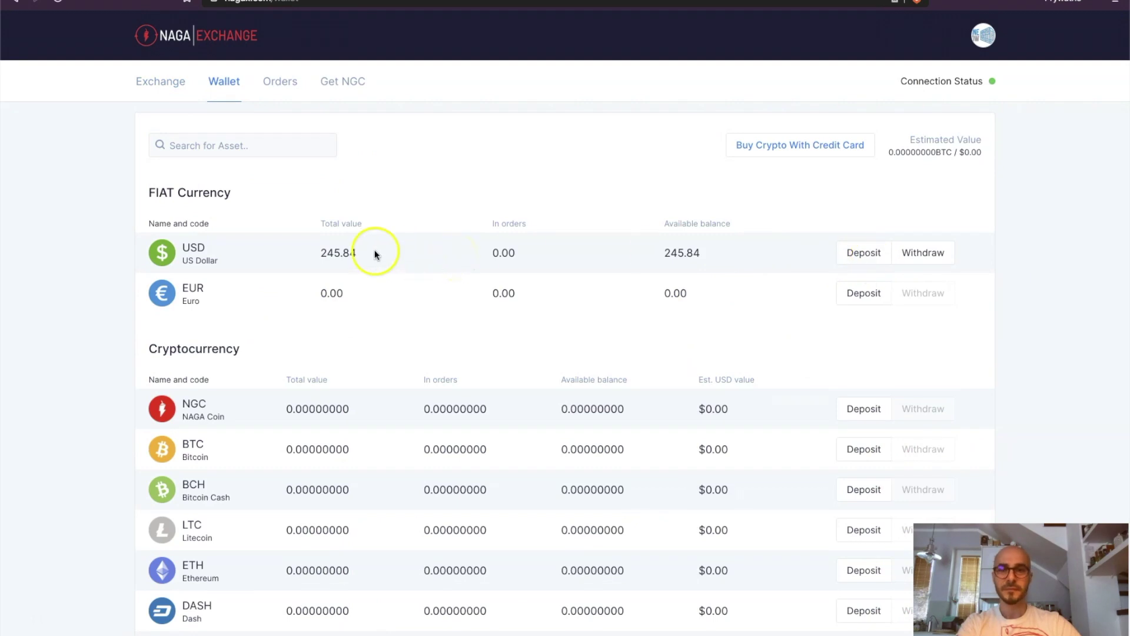
{"action": "left_click", "coordinate": [146, 81]}
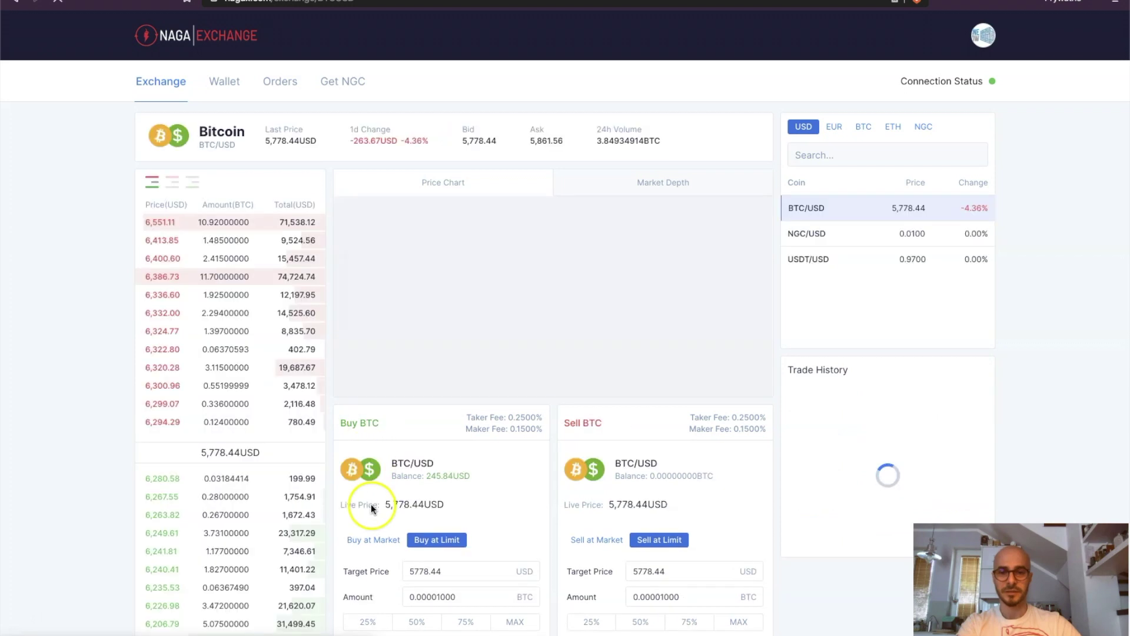
Step: Try the Market and Limit (6,294.29 ask) buy forms, filling the full USD balance with MAX
{"action": "scroll", "coordinate": [371, 504], "scroll_direction": "down", "scroll_amount": 3}
{"action": "left_click", "coordinate": [522, 478]}
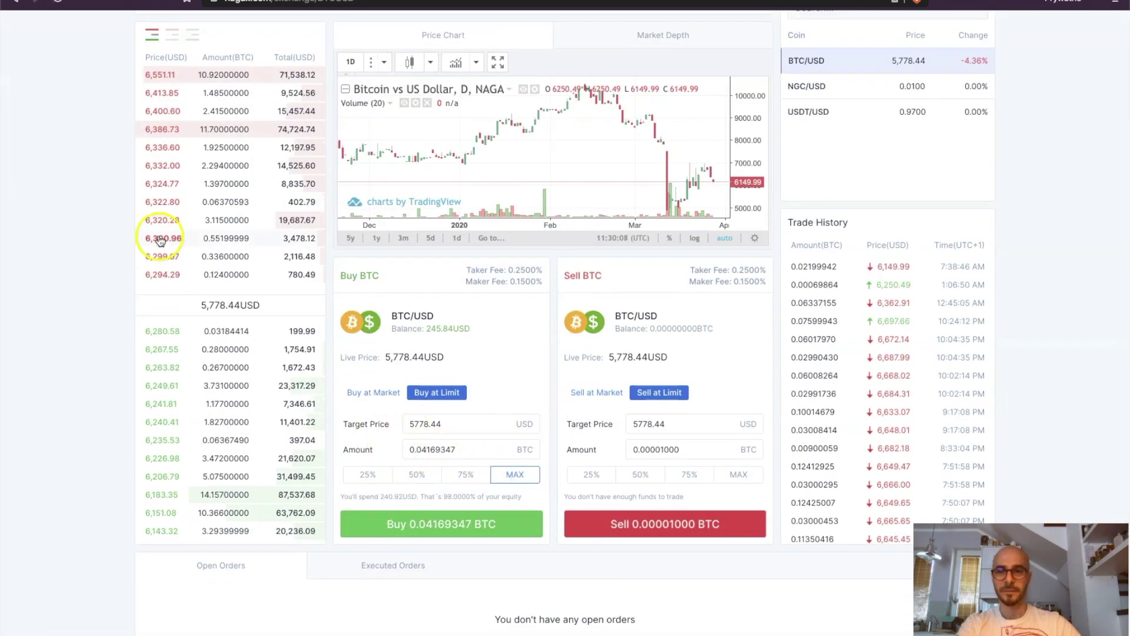
{"action": "left_click", "coordinate": [162, 277]}
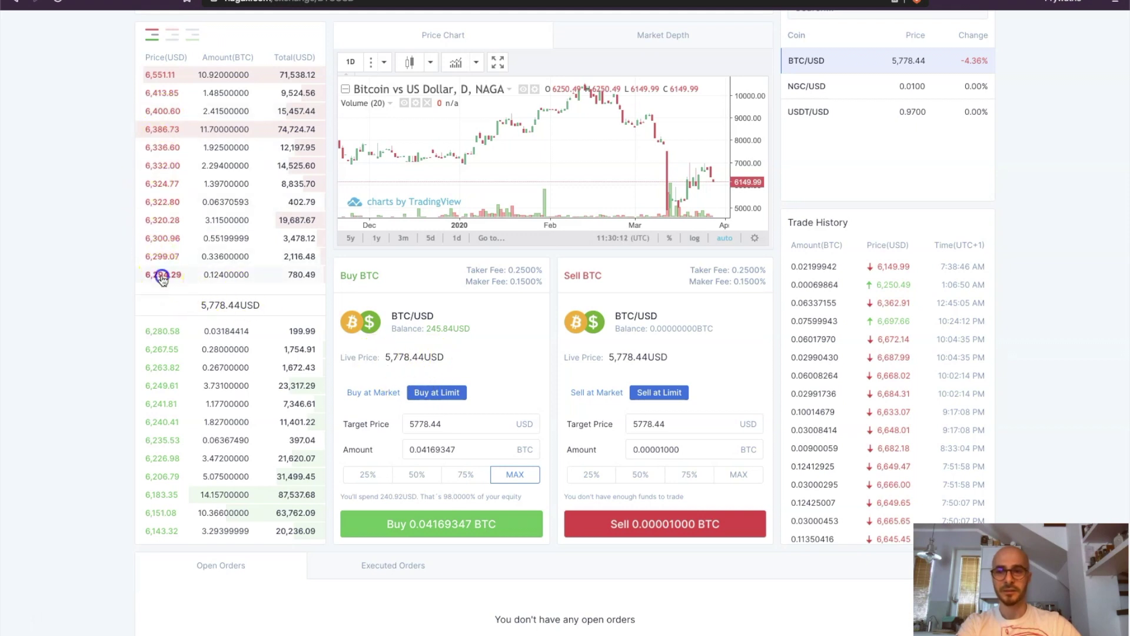
{"action": "left_click", "coordinate": [377, 394]}
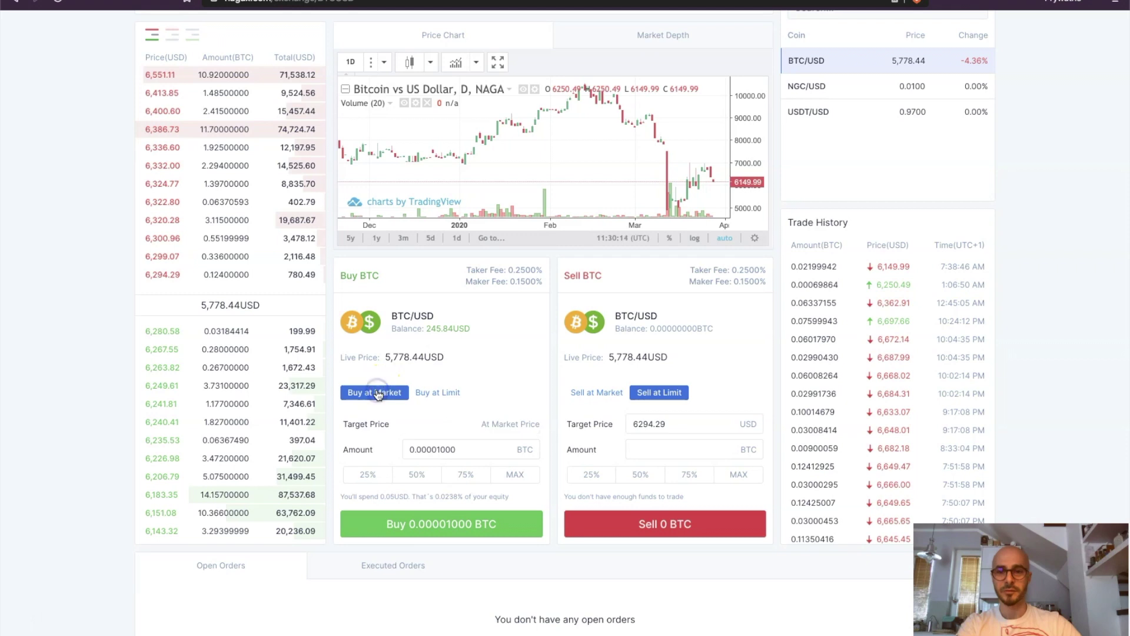
{"action": "left_click", "coordinate": [515, 474]}
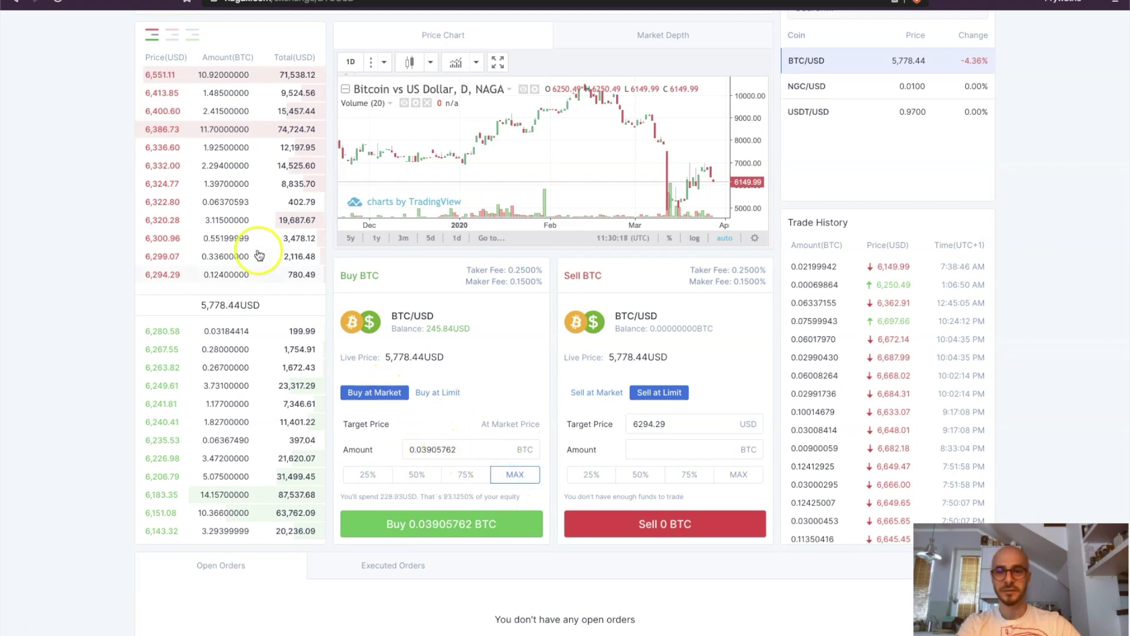
{"action": "left_click", "coordinate": [183, 278]}
{"action": "left_click", "coordinate": [423, 390]}
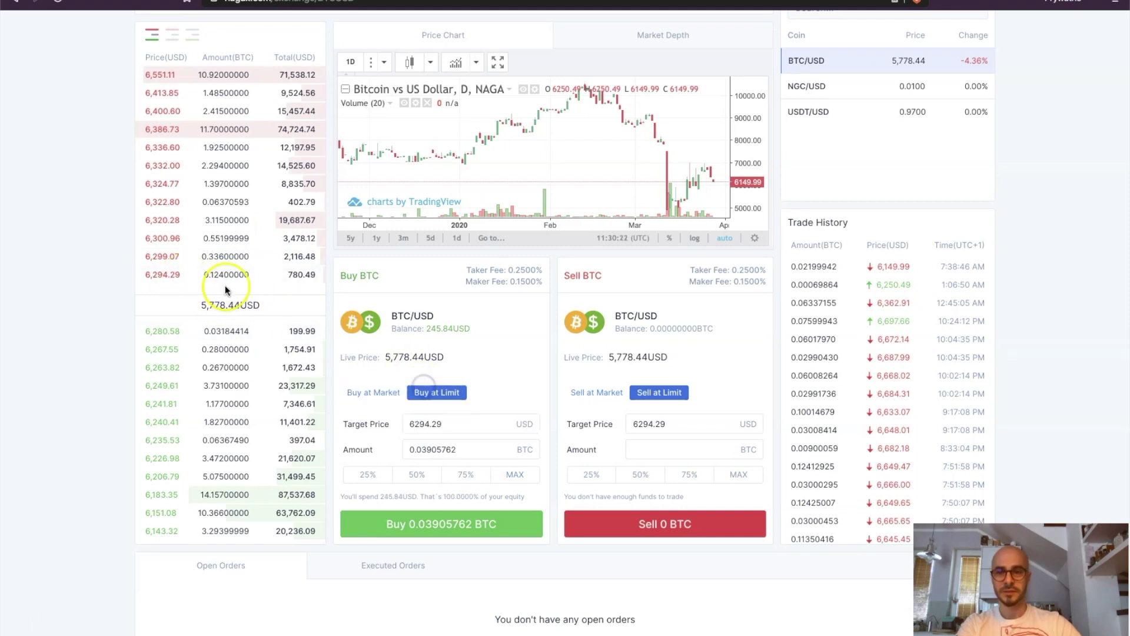
{"action": "left_click", "coordinate": [164, 279]}
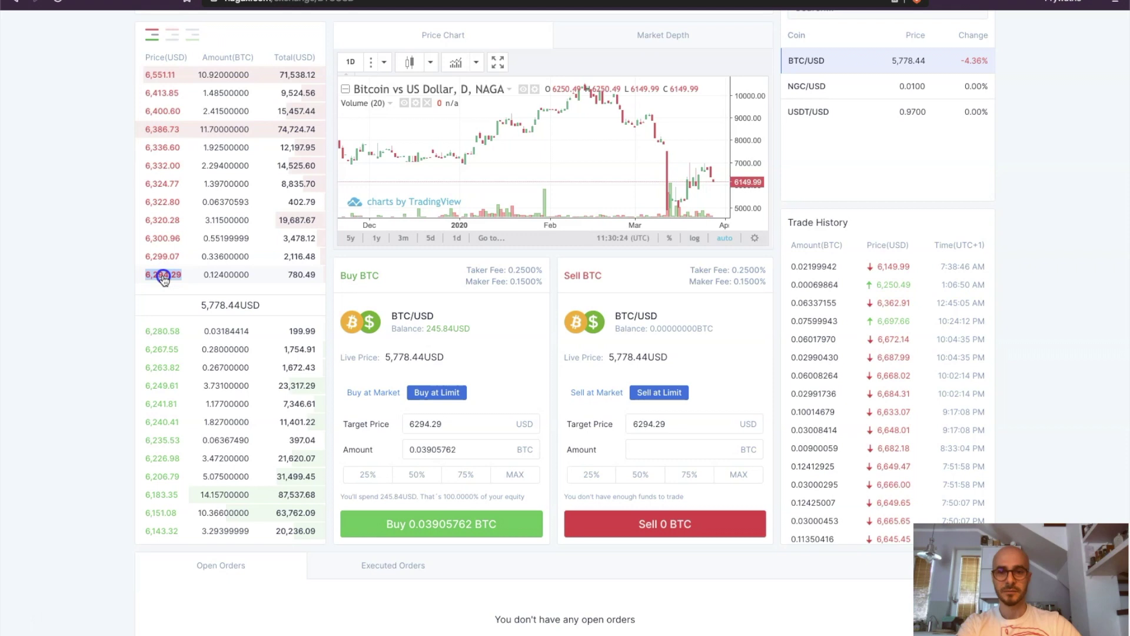
{"action": "left_click", "coordinate": [516, 472]}
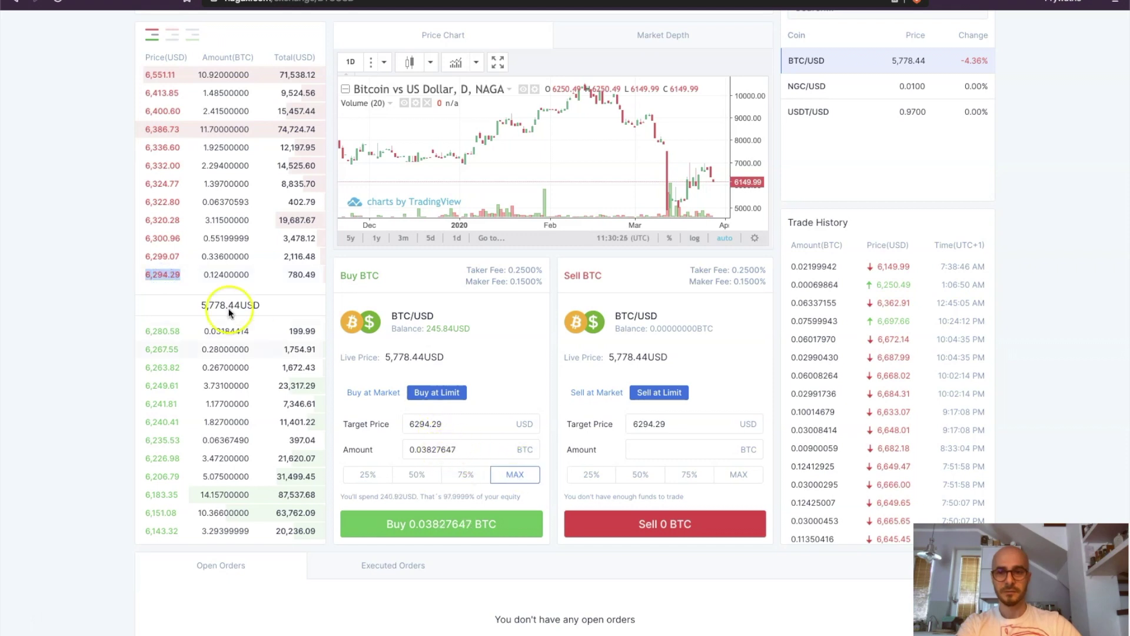
Step: Place a market buy with the full balance, receiving 0.03905762 BTC
{"action": "left_click", "coordinate": [373, 392]}
{"action": "left_click", "coordinate": [496, 476]}
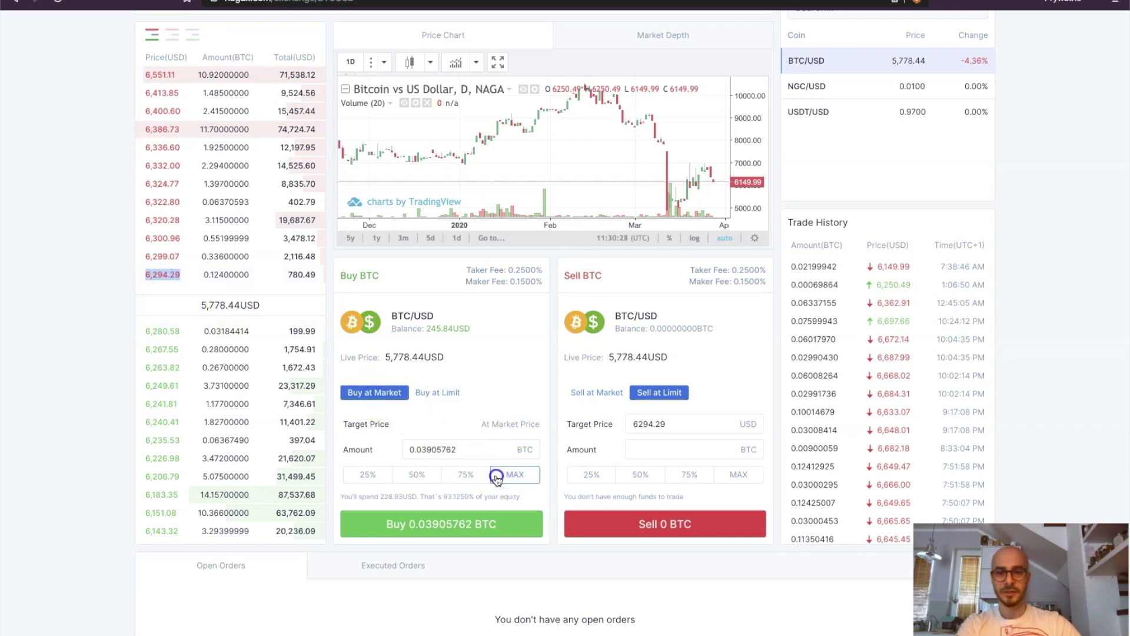
{"action": "left_click", "coordinate": [431, 526]}
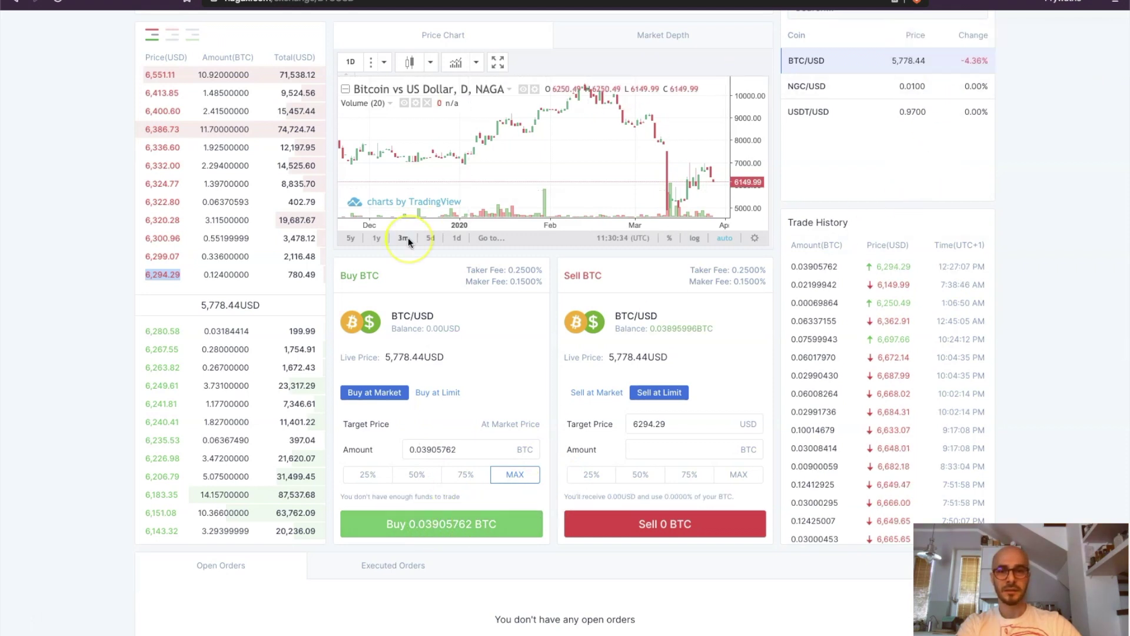
{"action": "scroll", "coordinate": [408, 238], "scroll_direction": "up", "scroll_amount": 3}
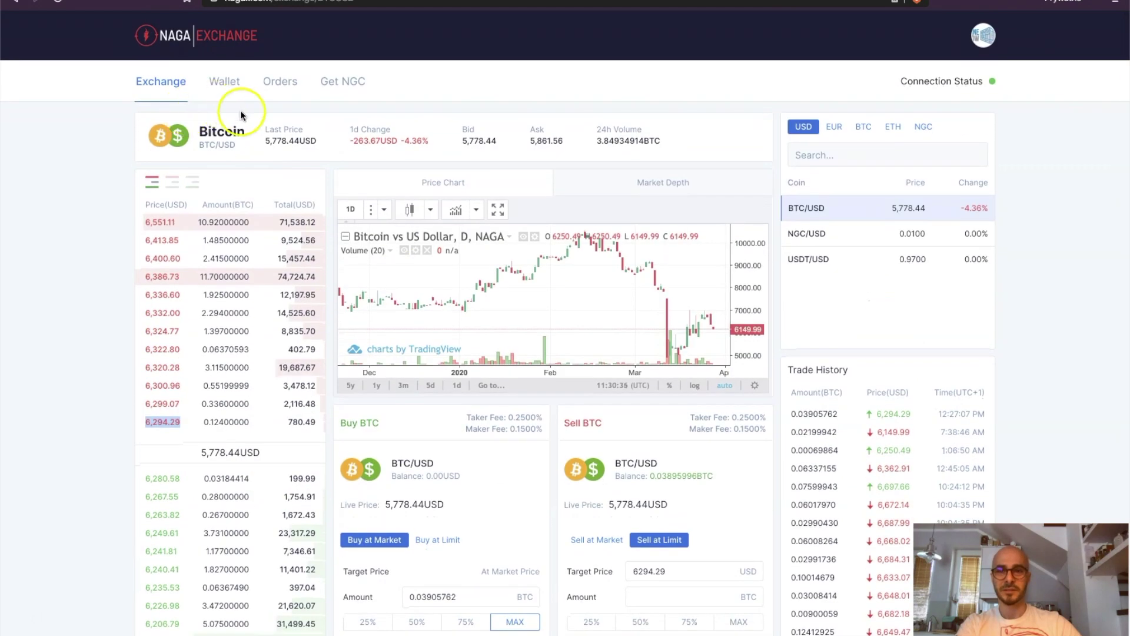
Step: Open the exchange Wallet page showing 0.03895996 BTC ($244.69) with USD and EUR at 0.00
{"action": "left_click", "coordinate": [224, 83]}
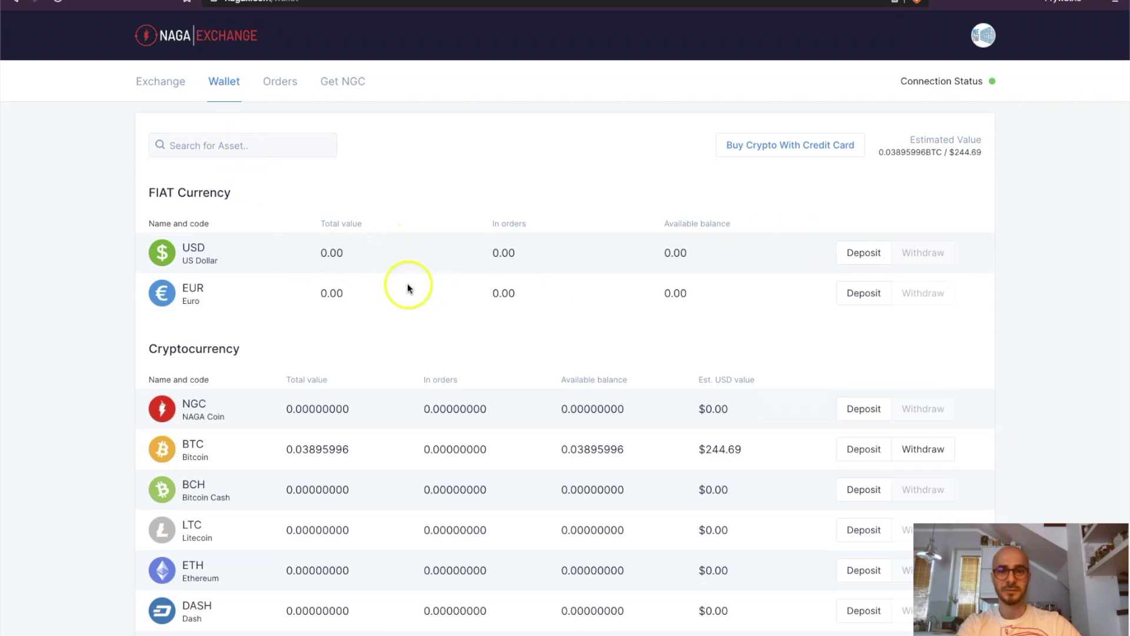
{"action": "scroll", "coordinate": [408, 284], "scroll_direction": "down", "scroll_amount": 2}
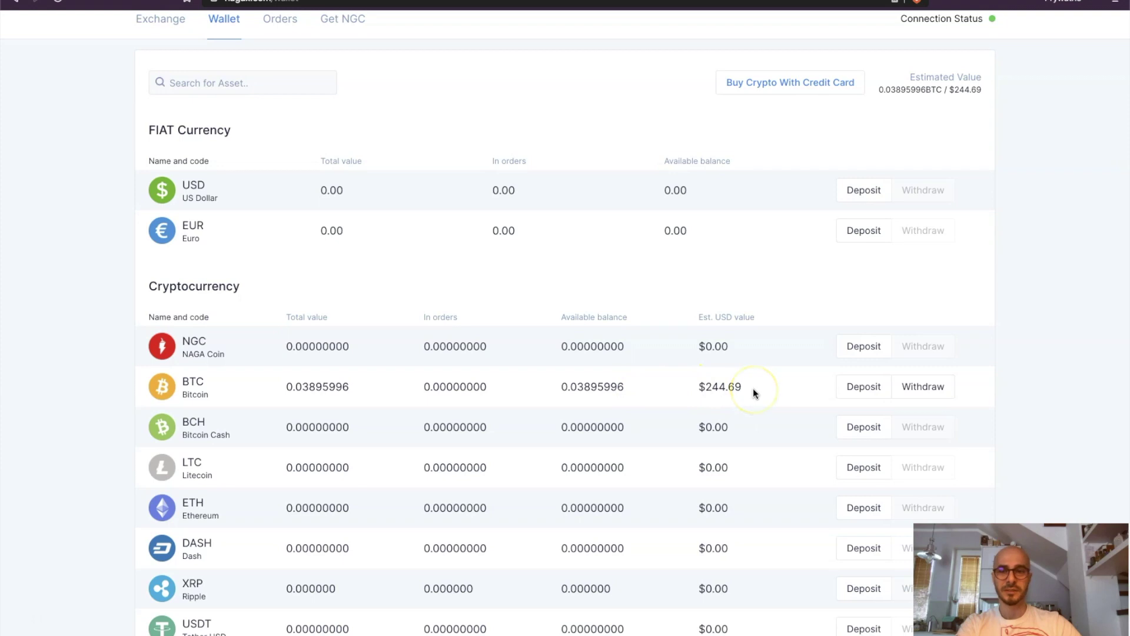
{"action": "scroll", "coordinate": [754, 387], "scroll_direction": "down", "scroll_amount": 1}
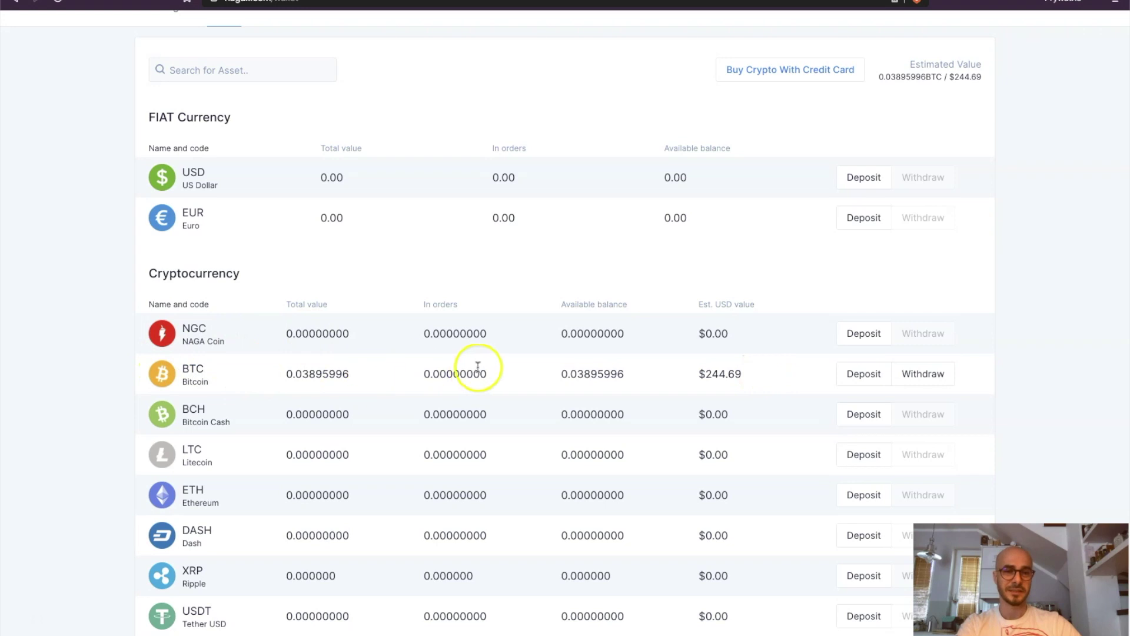
Step: Withdraw the maximum 0.03895996 BTC to the crypto wallet, authorizing with the MFA code
{"action": "left_click", "coordinate": [922, 377]}
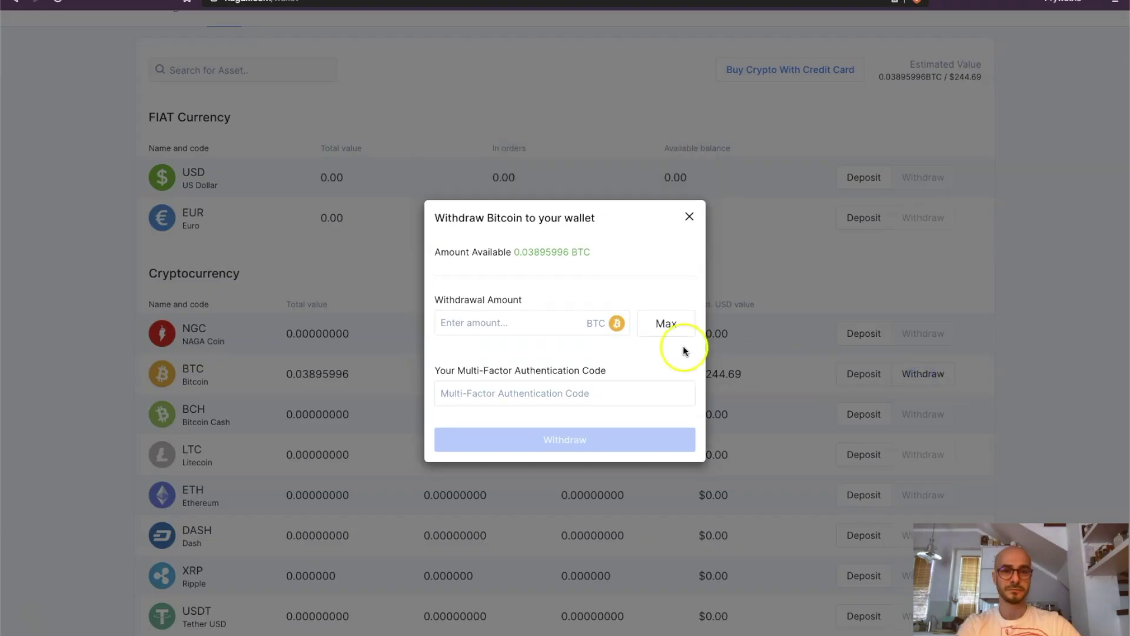
{"action": "left_click", "coordinate": [667, 324]}
{"action": "left_click", "coordinate": [478, 400]}
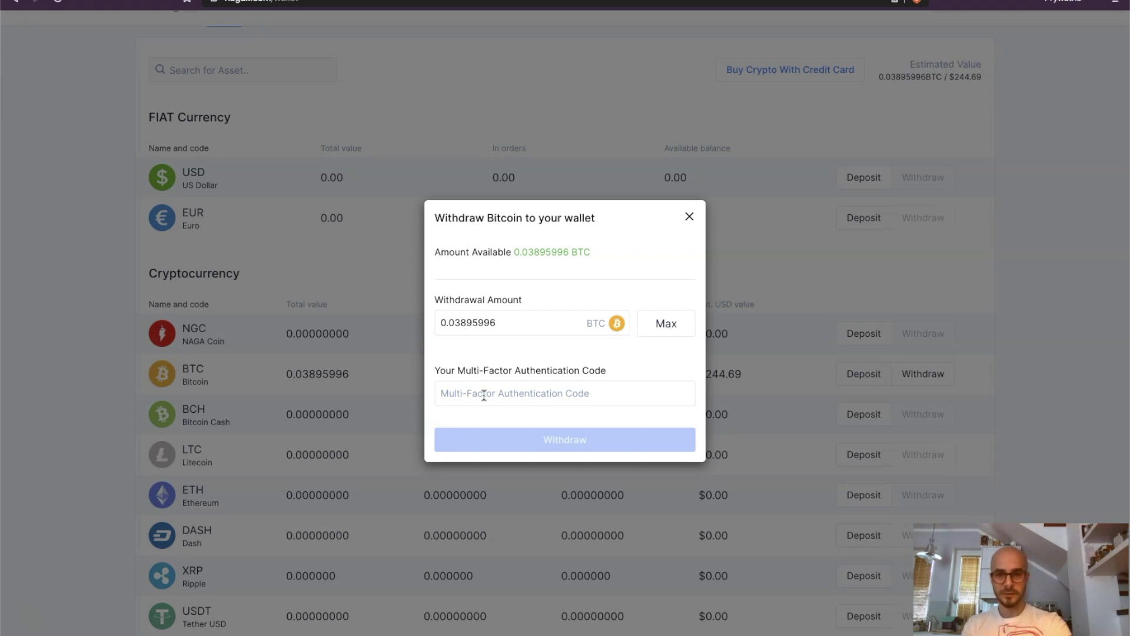
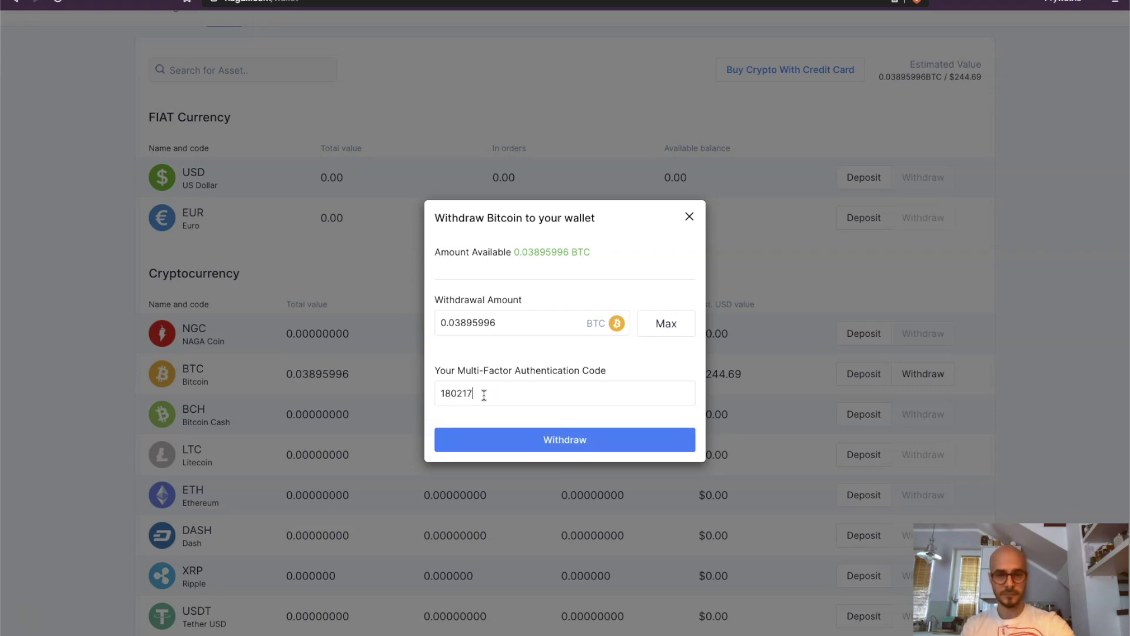
{"action": "left_click", "coordinate": [533, 440]}
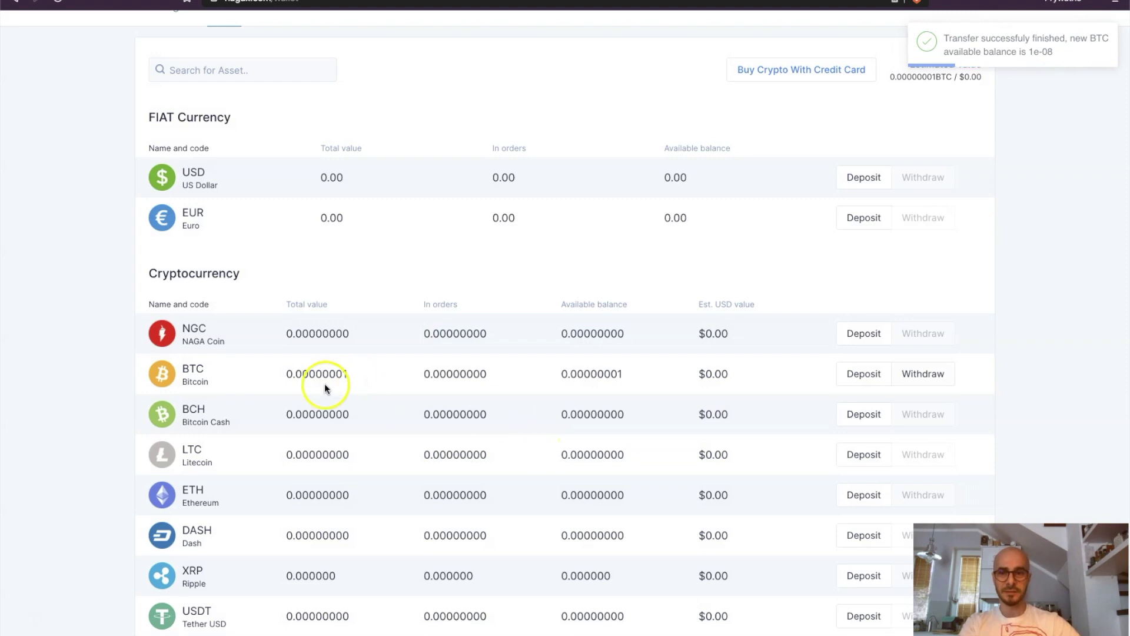
Step: Close the profile menu and scroll to Bitcoin at 0.03895996 BTC ($244.68) in Crypto-Wallet
{"action": "scroll", "coordinate": [406, 372], "scroll_direction": "up", "scroll_amount": 3}
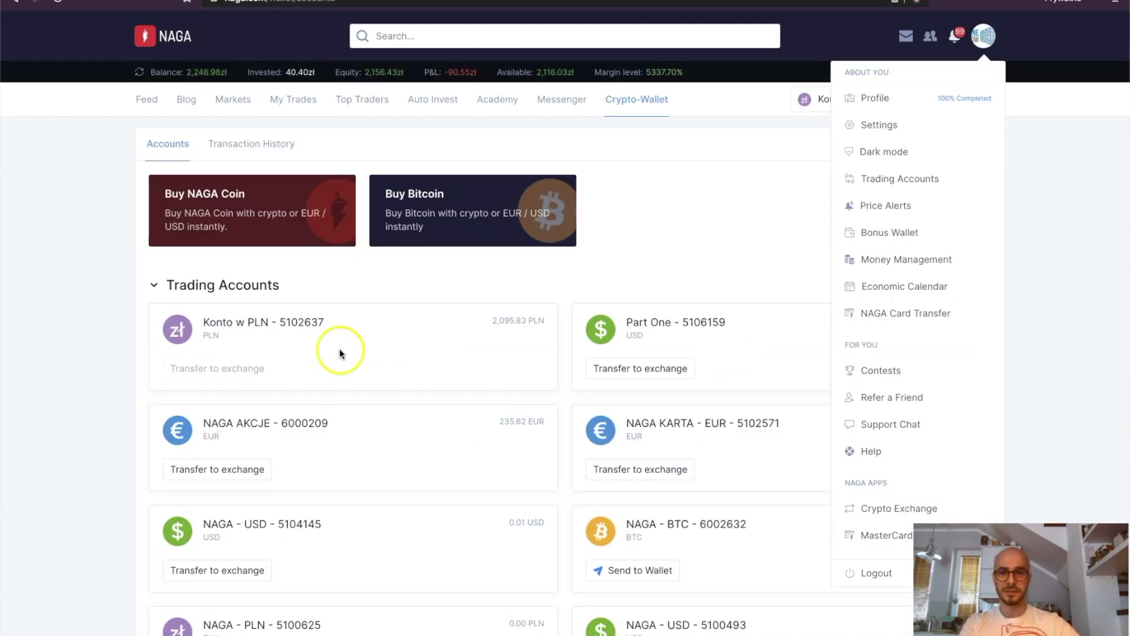
{"action": "left_click", "coordinate": [90, 333]}
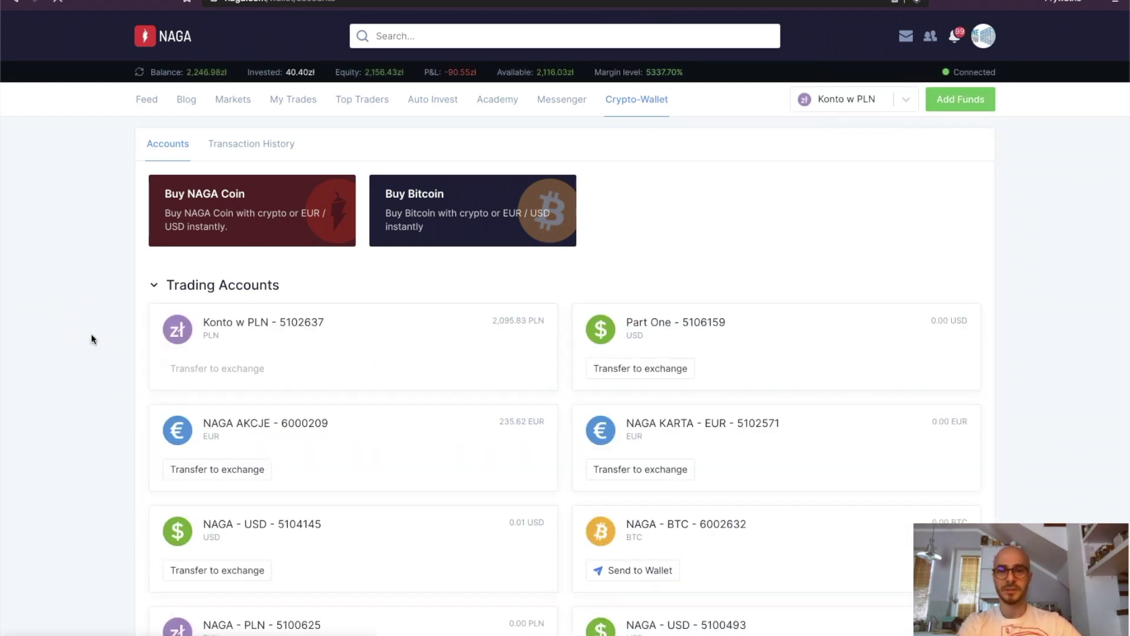
{"action": "scroll", "coordinate": [91, 338], "scroll_direction": "down", "scroll_amount": 3}
{"action": "scroll", "coordinate": [92, 338], "scroll_direction": "down", "scroll_amount": 8}
{"action": "scroll", "coordinate": [91, 338], "scroll_direction": "up", "scroll_amount": 8}
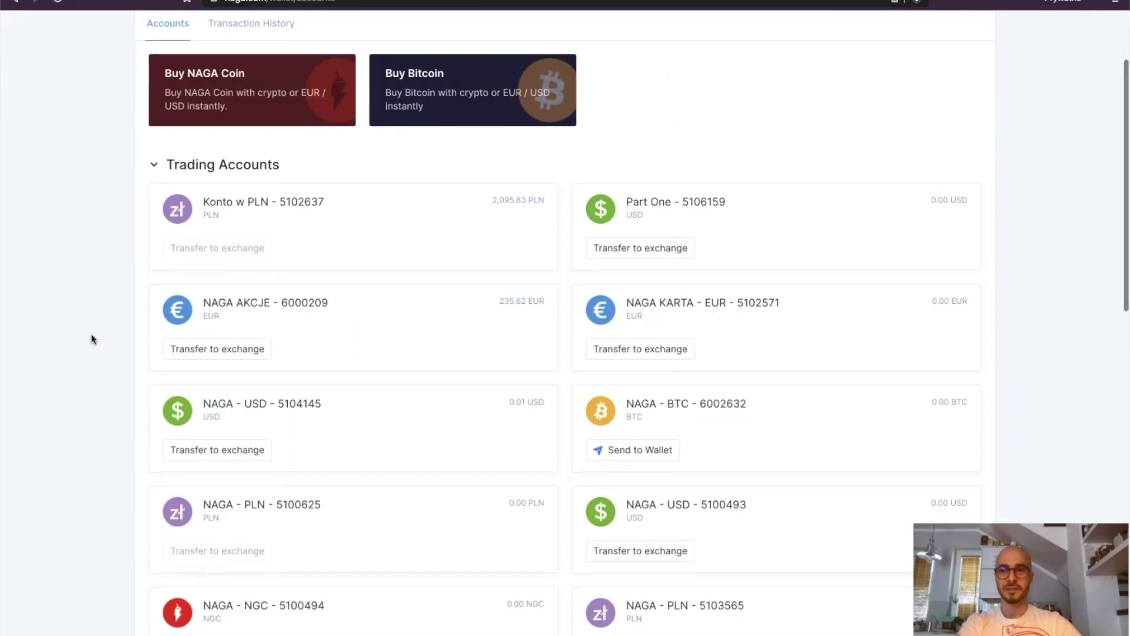
{"action": "scroll", "coordinate": [91, 338], "scroll_direction": "down", "scroll_amount": 3}
{"action": "scroll", "coordinate": [92, 339], "scroll_direction": "down", "scroll_amount": 9}
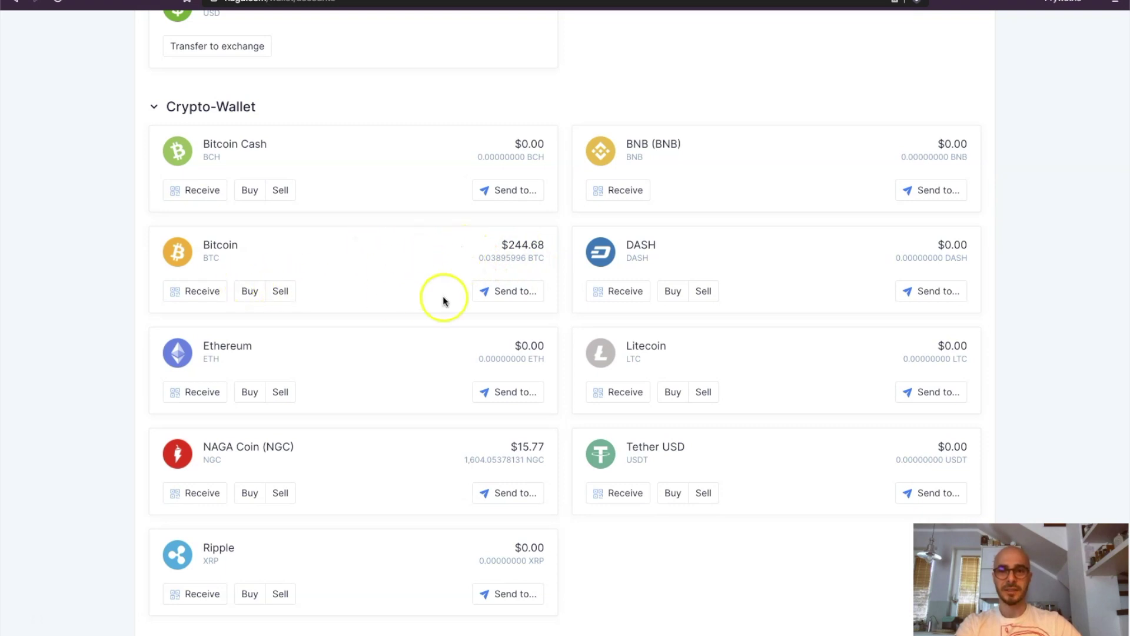
Step: Show the Bitcoin 'Send to...' destinations: email address, wallet address, exchange, trading account
{"action": "left_click", "coordinate": [499, 297]}
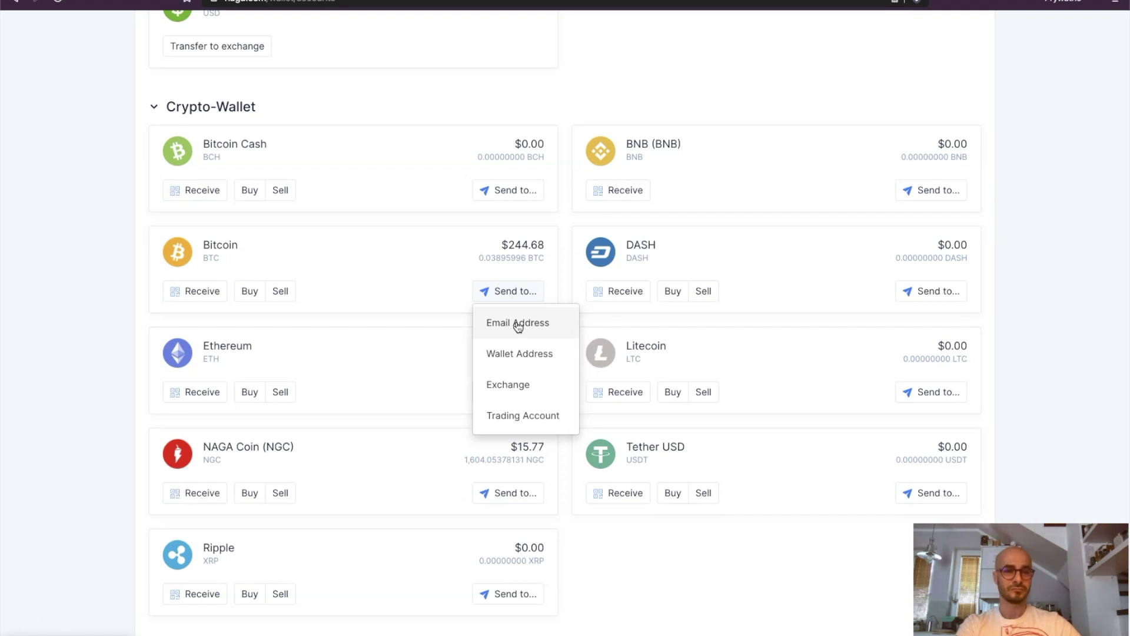
{"action": "left_click", "coordinate": [517, 328]}
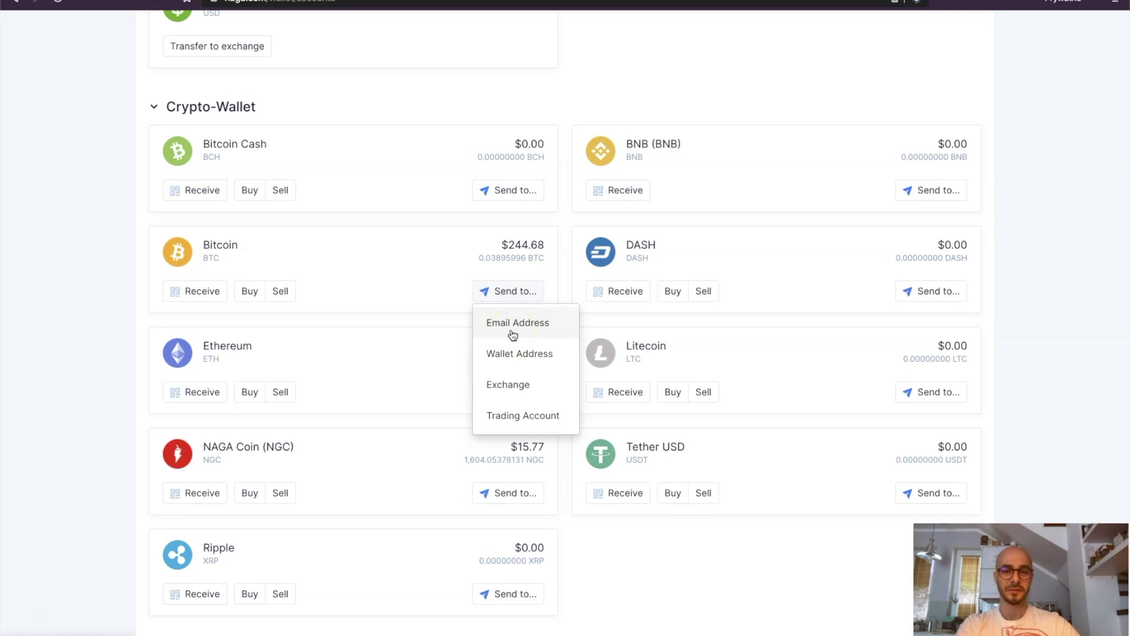
{"action": "left_click", "coordinate": [486, 359]}
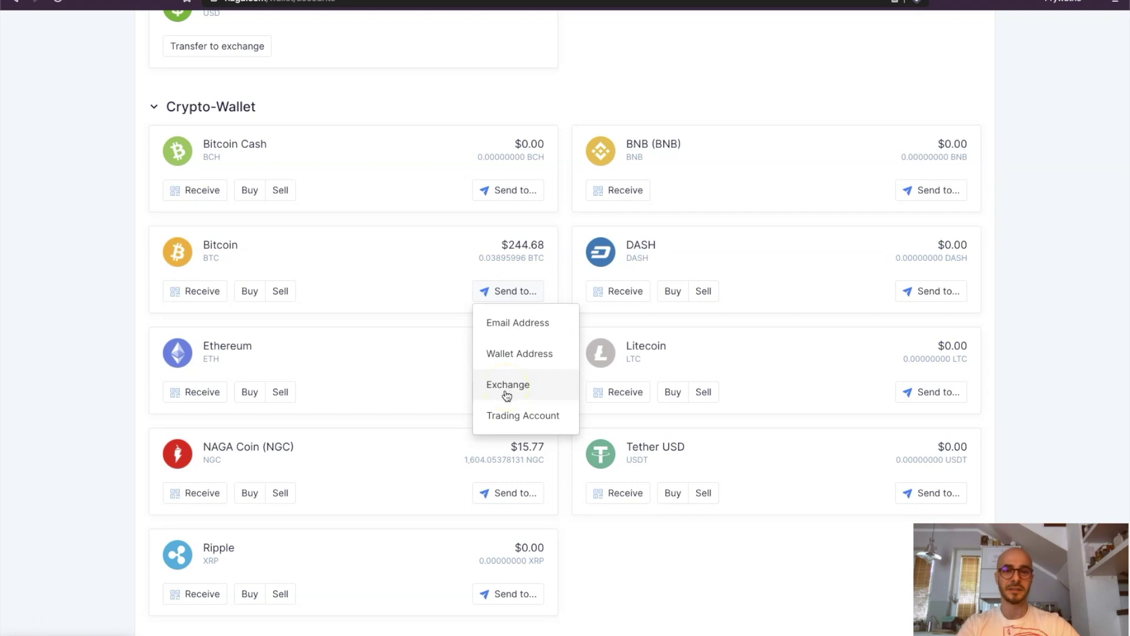
{"action": "left_click", "coordinate": [511, 355]}
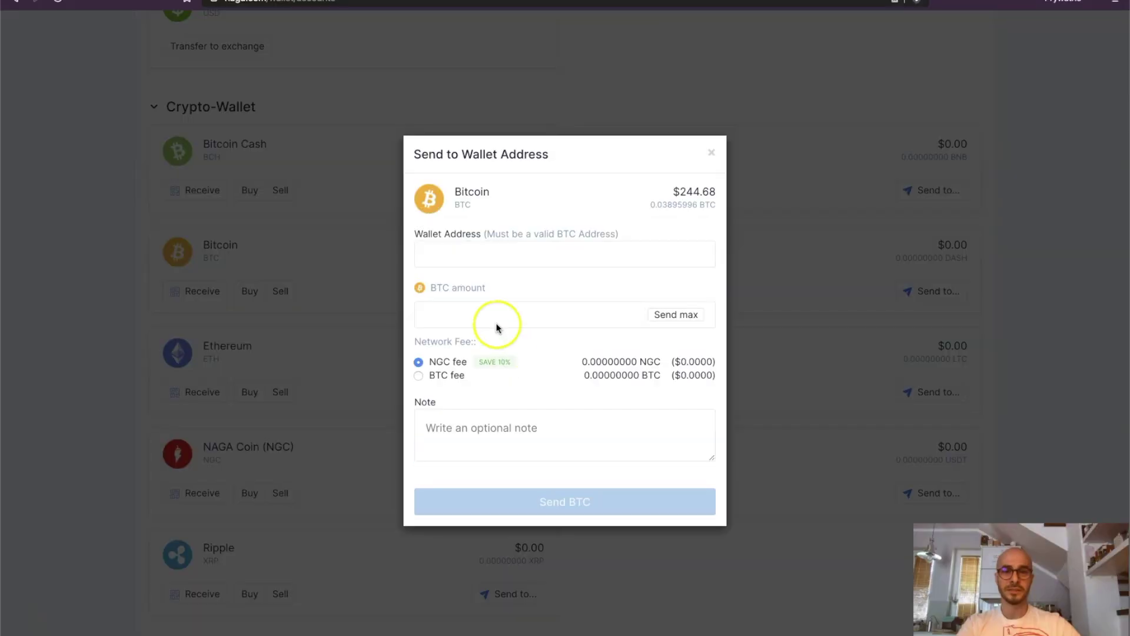
{"action": "left_click", "coordinate": [444, 253]}
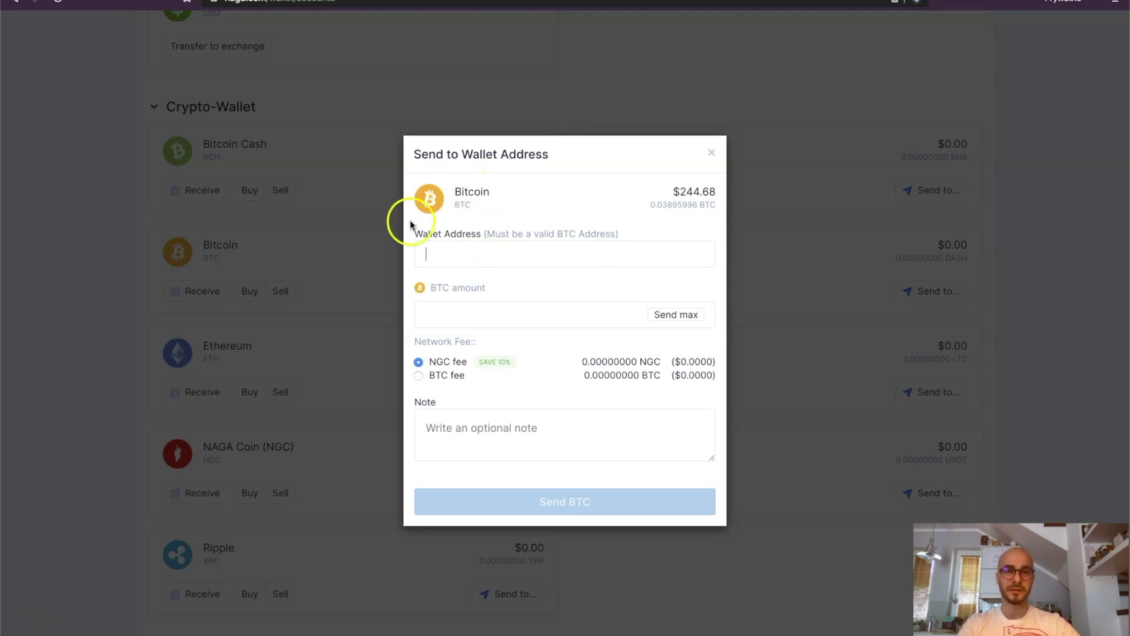
{"action": "left_click", "coordinate": [676, 314]}
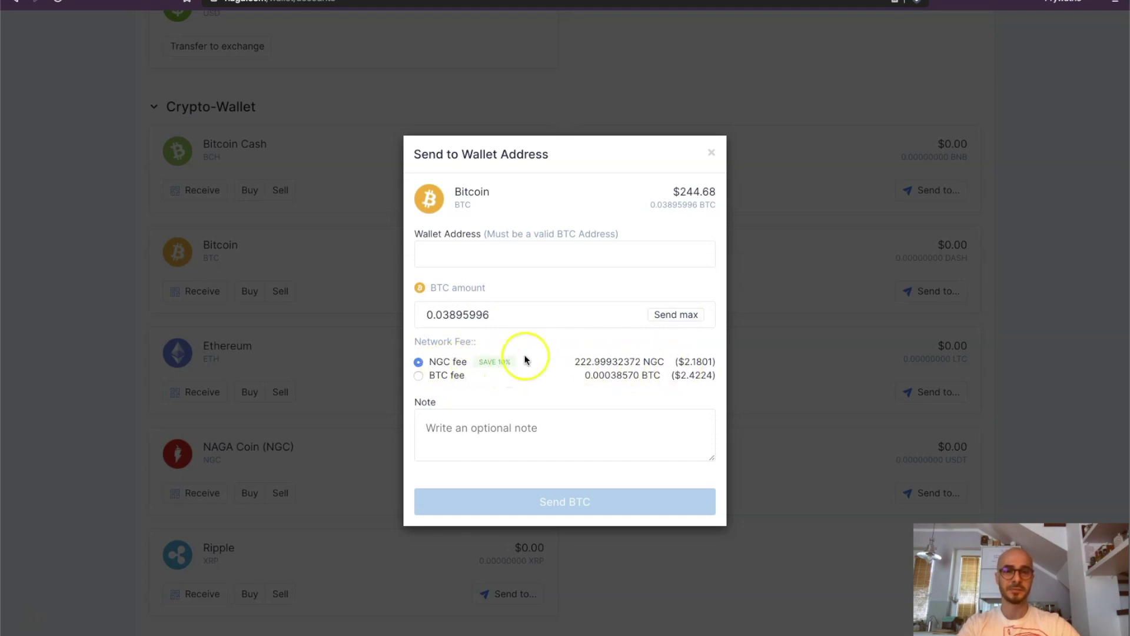
{"action": "left_click", "coordinate": [418, 375]}
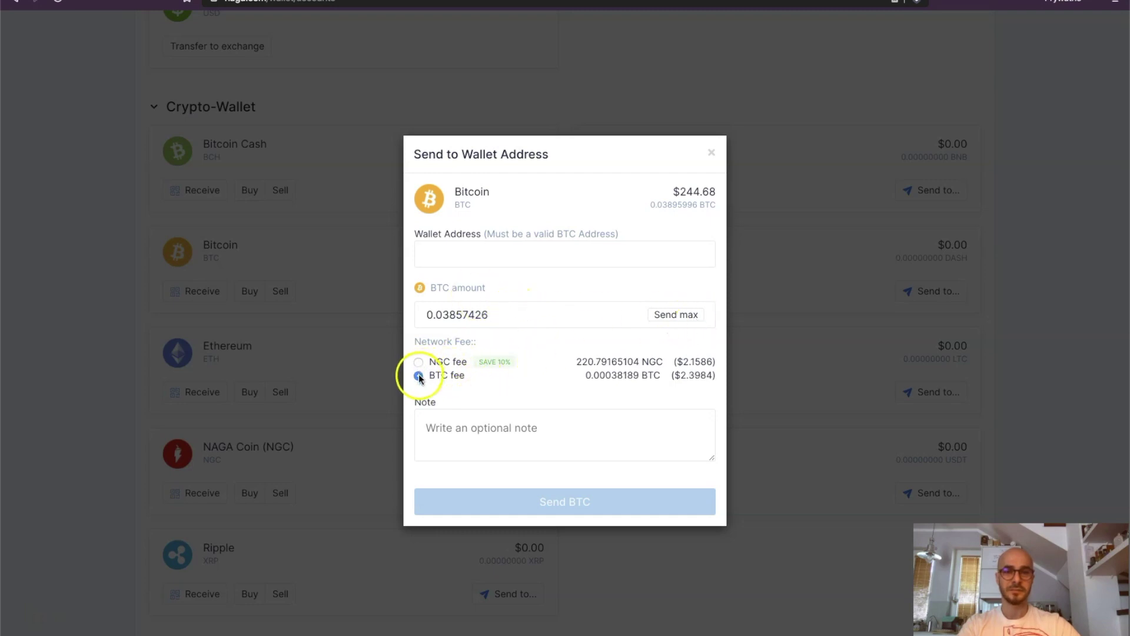
{"action": "left_click", "coordinate": [674, 316]}
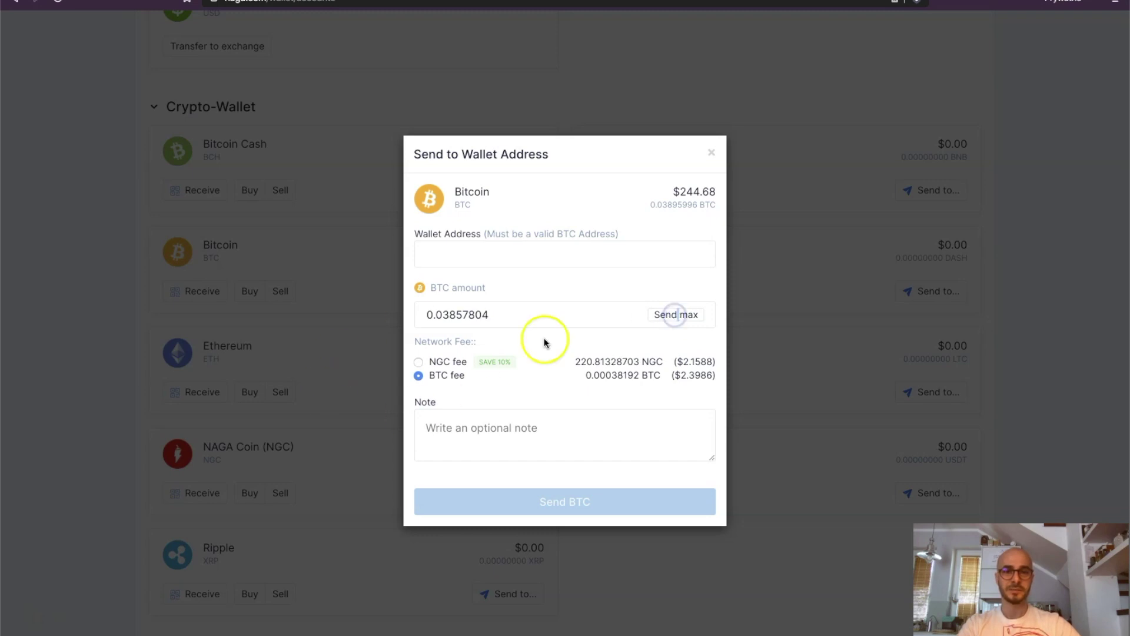
{"action": "left_click", "coordinate": [448, 257]}
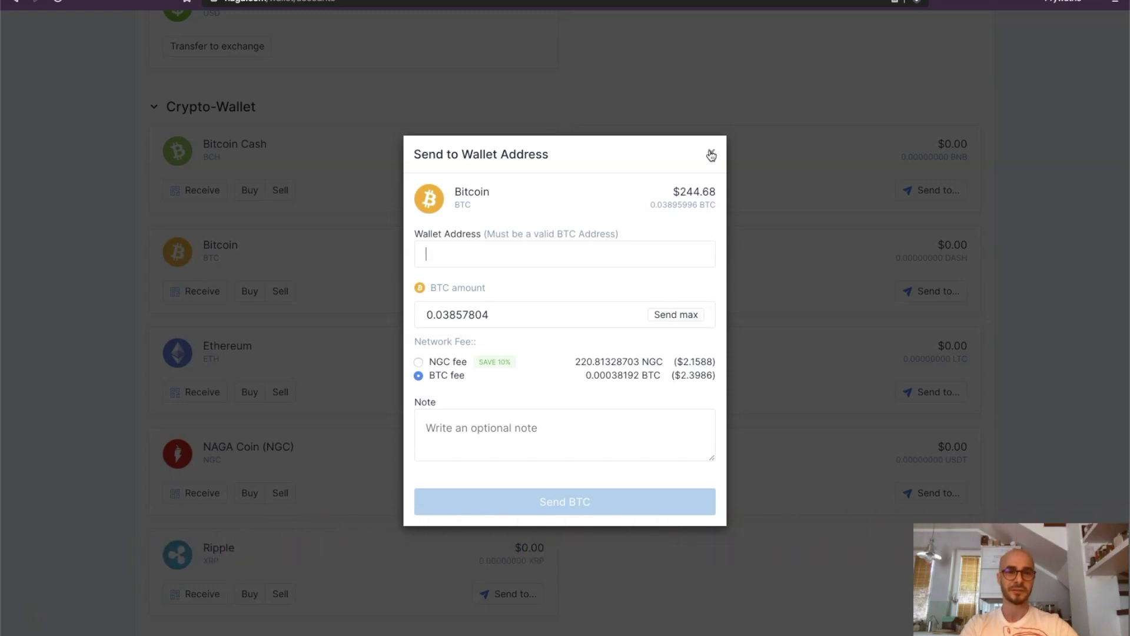
{"action": "left_click", "coordinate": [712, 154]}
Step: Scroll through the NAGA wallet page to the Bitcoin balance card
{"action": "left_click", "coordinate": [479, 181]}
{"action": "scroll", "coordinate": [478, 187], "scroll_direction": "up", "scroll_amount": 10}
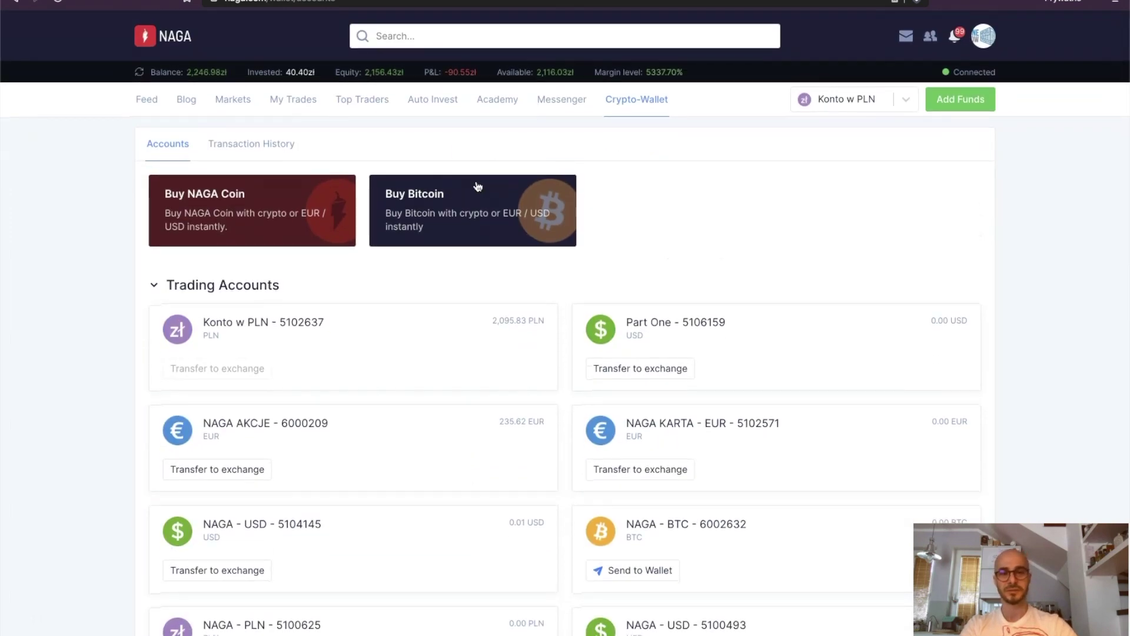
{"action": "scroll", "coordinate": [478, 187], "scroll_direction": "down", "scroll_amount": 1}
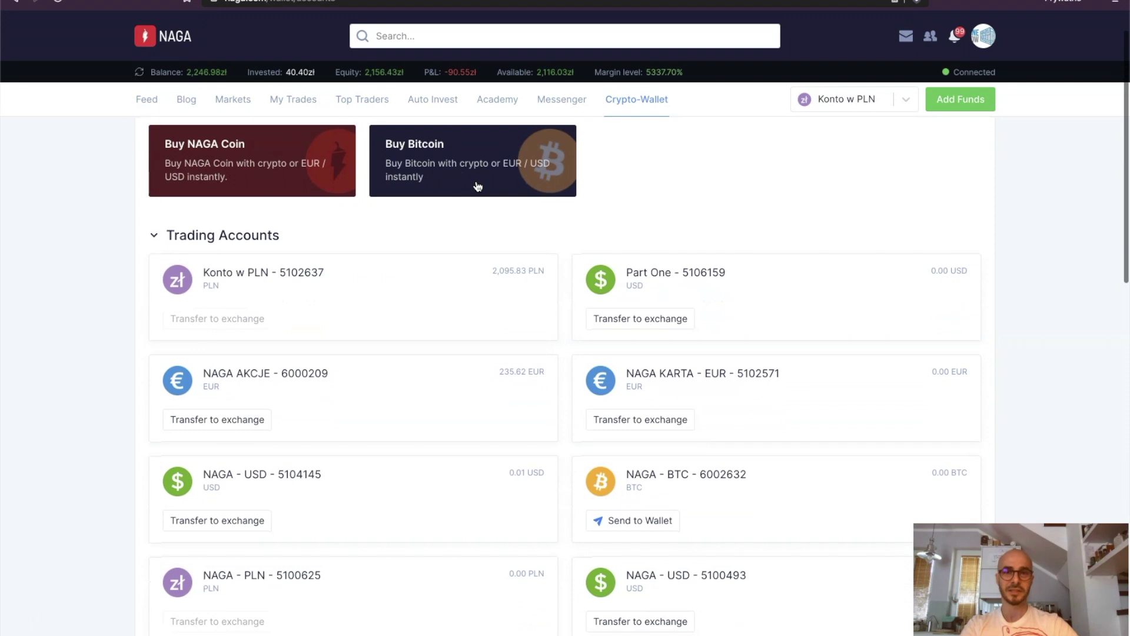
{"action": "scroll", "coordinate": [478, 187], "scroll_direction": "down", "scroll_amount": 1}
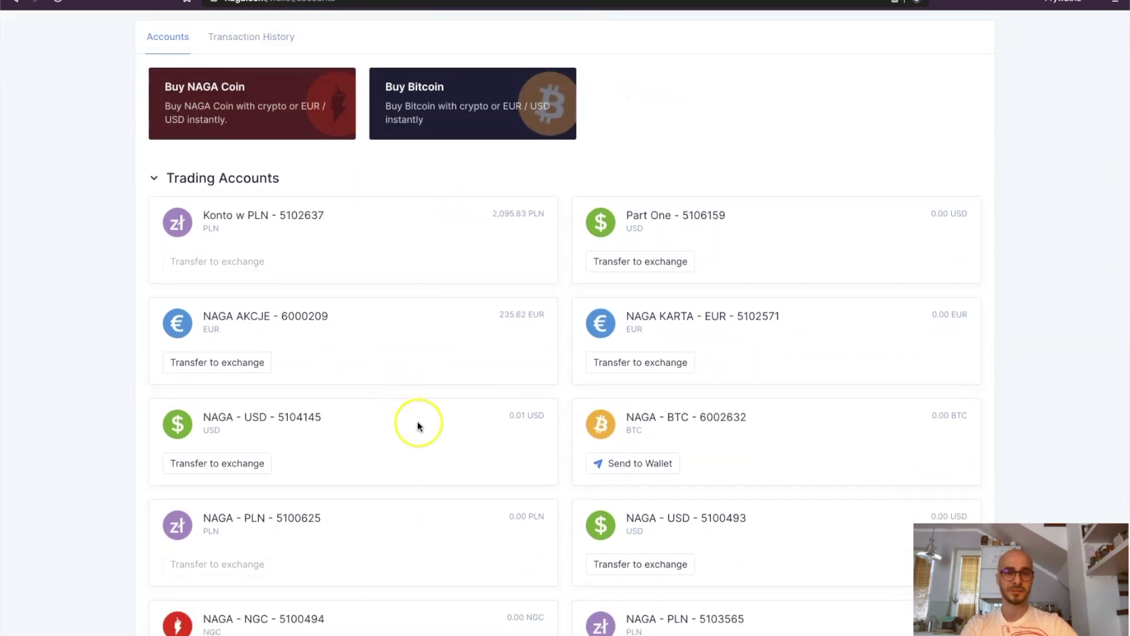
{"action": "scroll", "coordinate": [418, 424], "scroll_direction": "down", "scroll_amount": 1}
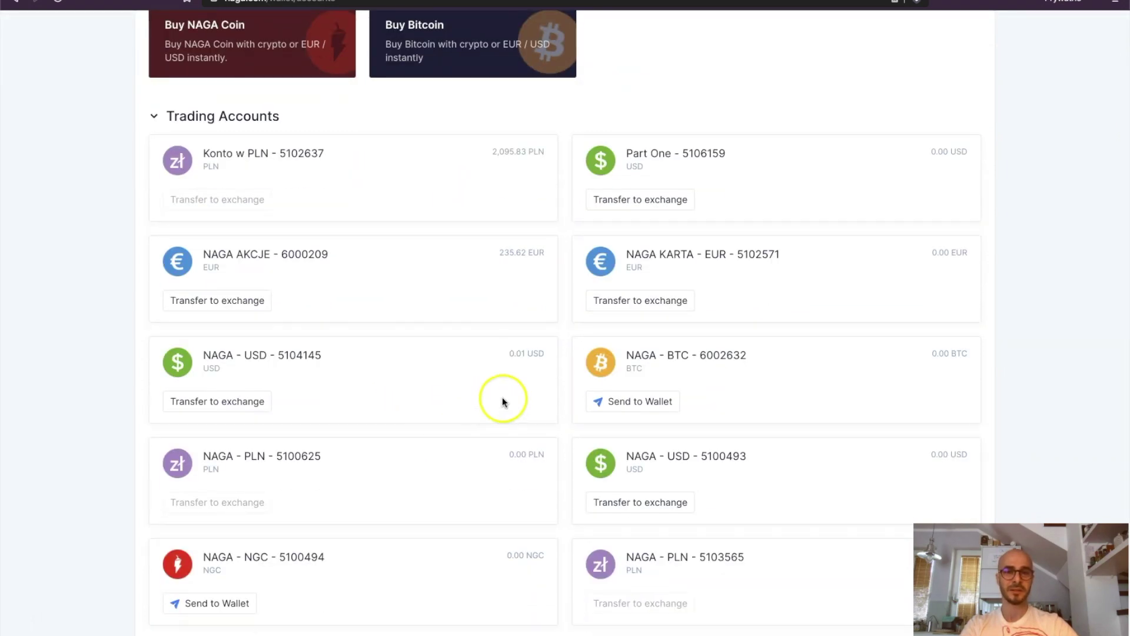
{"action": "scroll", "coordinate": [503, 400], "scroll_direction": "up", "scroll_amount": 3}
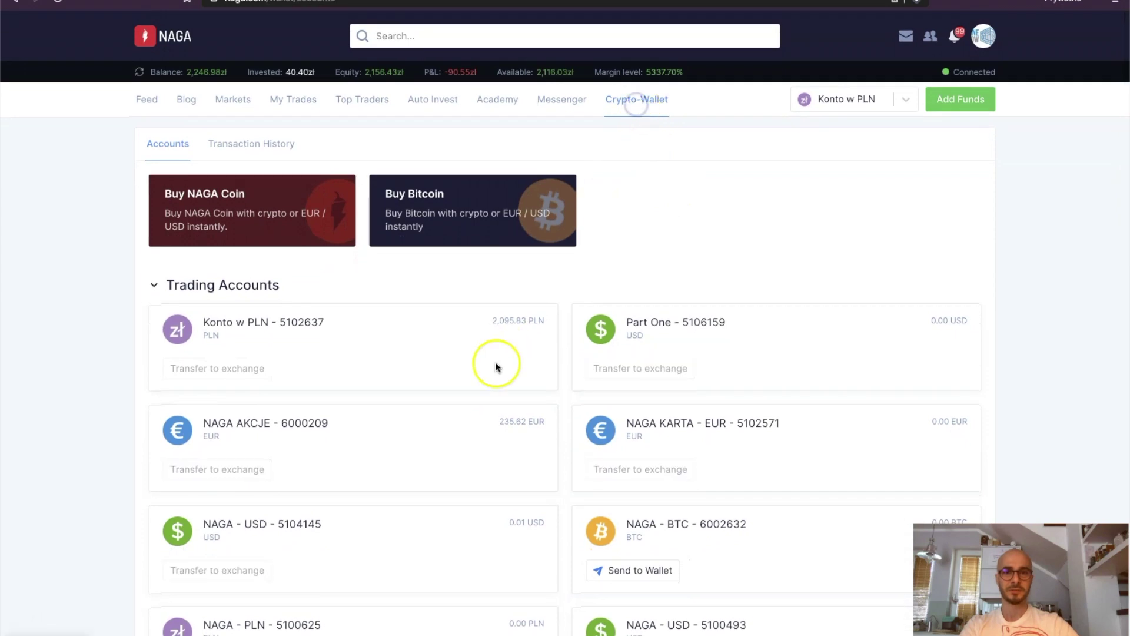
{"action": "scroll", "coordinate": [496, 366], "scroll_direction": "down", "scroll_amount": 5}
{"action": "scroll", "coordinate": [496, 366], "scroll_direction": "down", "scroll_amount": 7}
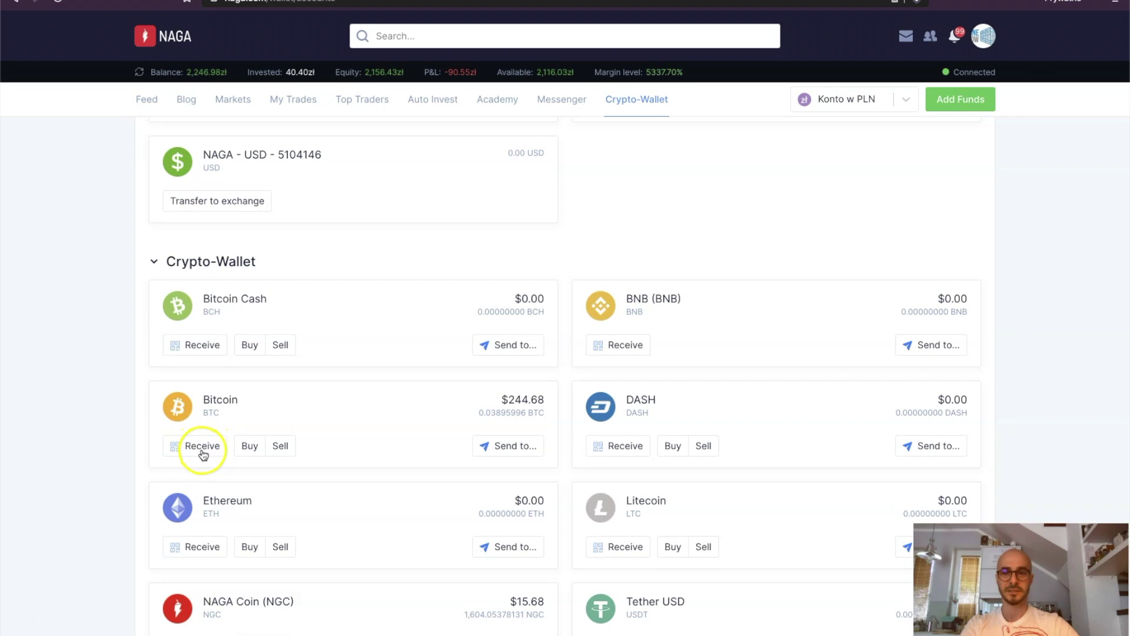
{"action": "scroll", "coordinate": [318, 429], "scroll_direction": "up", "scroll_amount": 1}
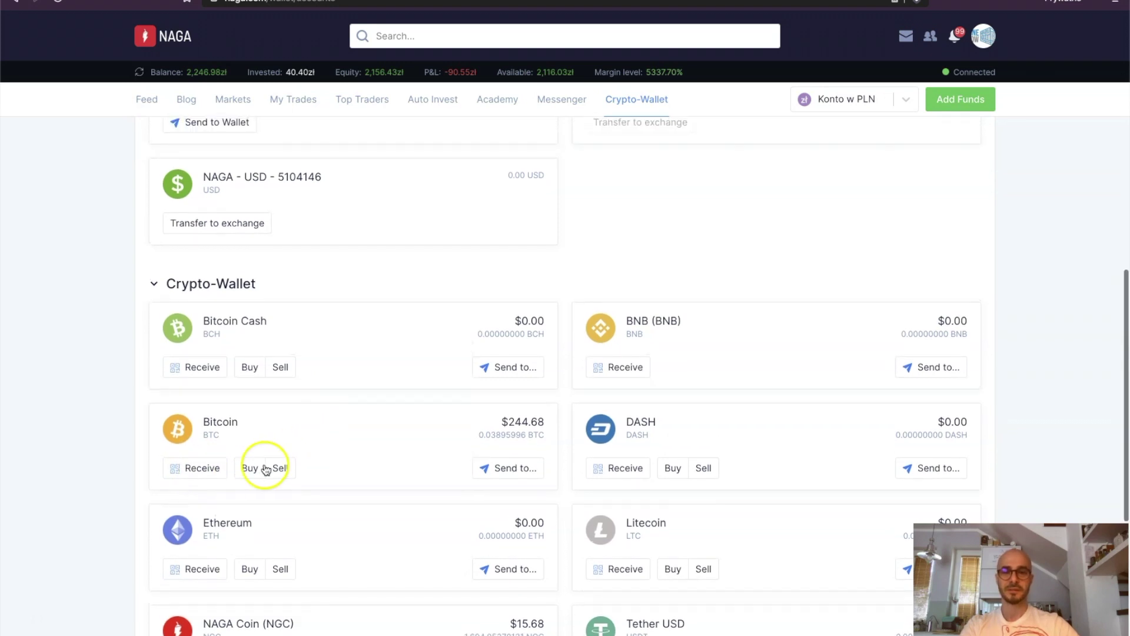
Step: Check the Bitcoin card's Send to options, then dismiss them without choosing one
{"action": "left_click", "coordinate": [534, 467]}
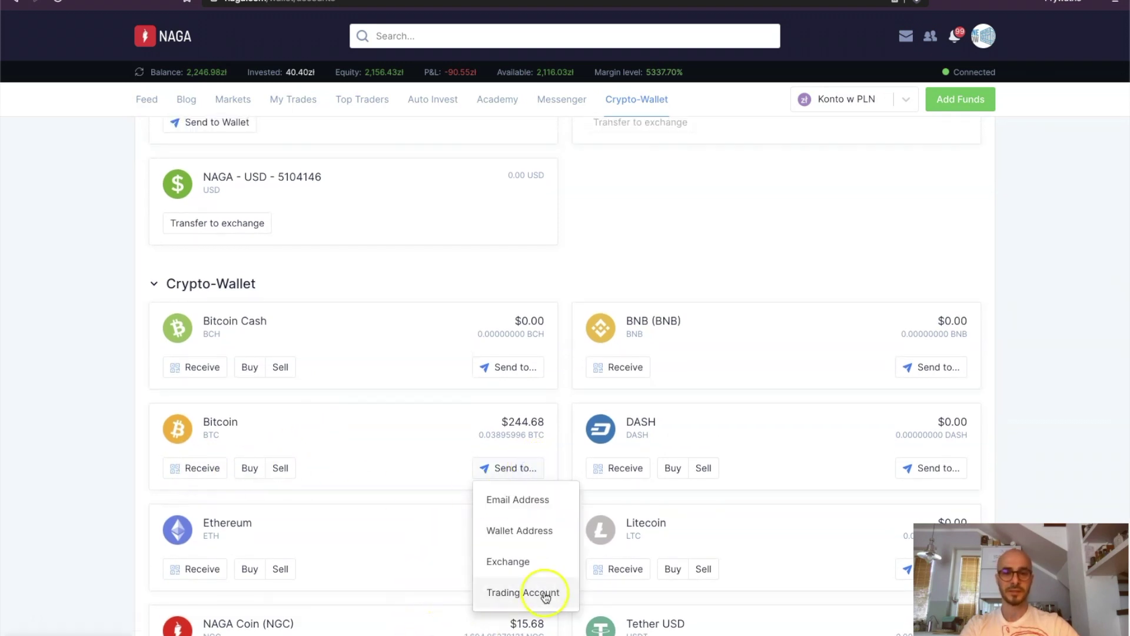
{"action": "left_click", "coordinate": [497, 288]}
{"action": "scroll", "coordinate": [496, 288], "scroll_direction": "up", "scroll_amount": 2}
{"action": "scroll", "coordinate": [496, 288], "scroll_direction": "up", "scroll_amount": 1}
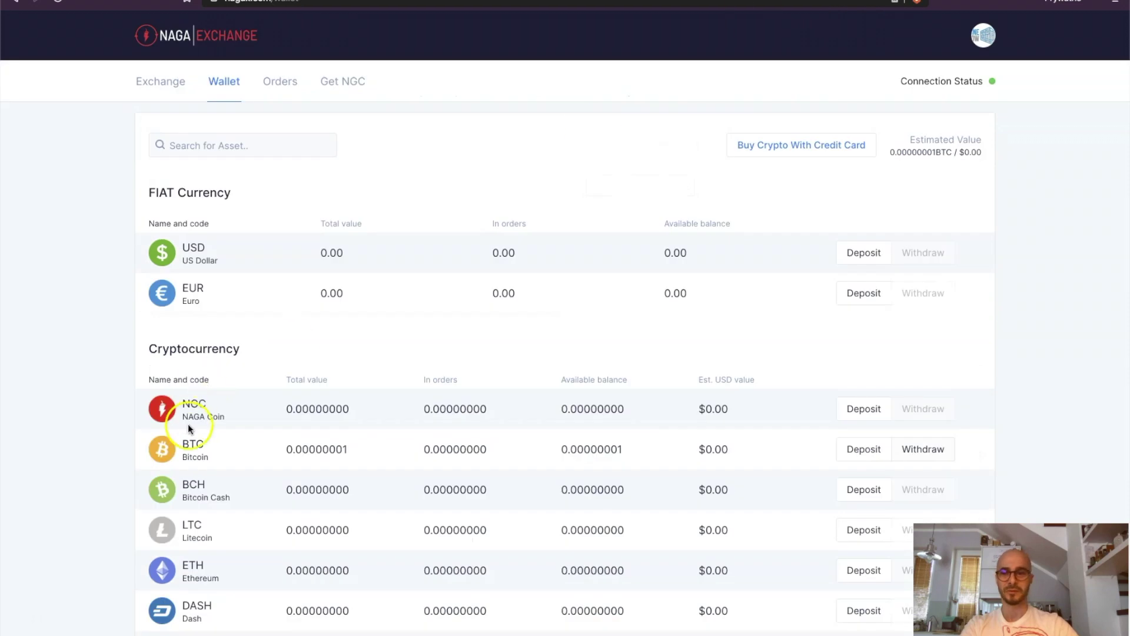
Step: Review the BTC/USD Buy/Sell panels with the 6,280.58 bid as target price, then return to Crypto-Wallet
{"action": "left_click", "coordinate": [164, 90]}
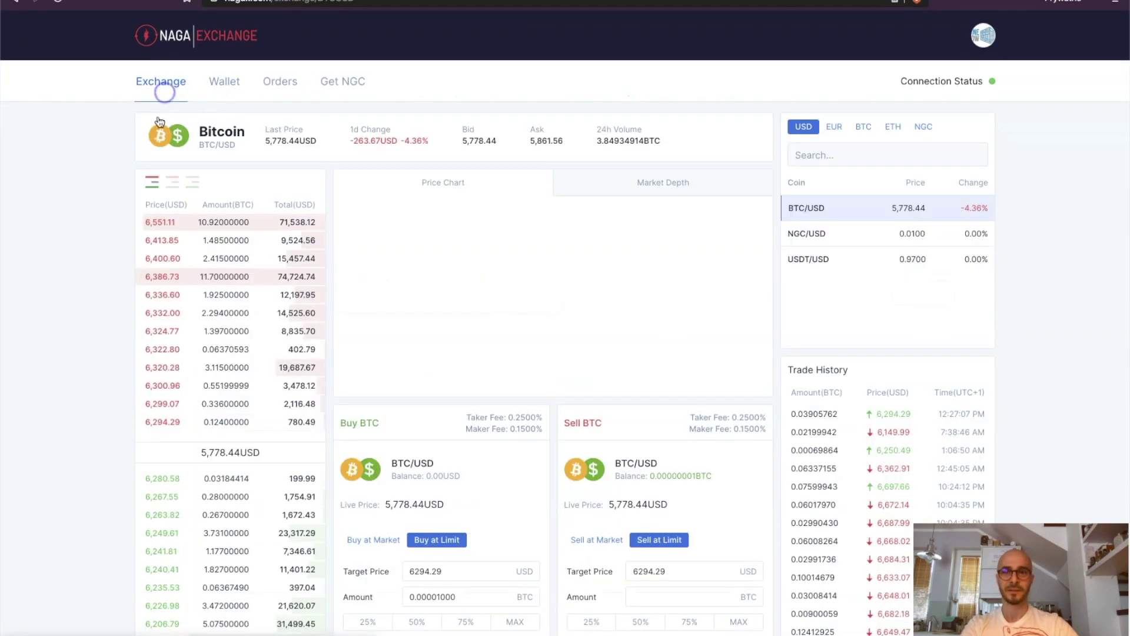
{"action": "left_click", "coordinate": [157, 479]}
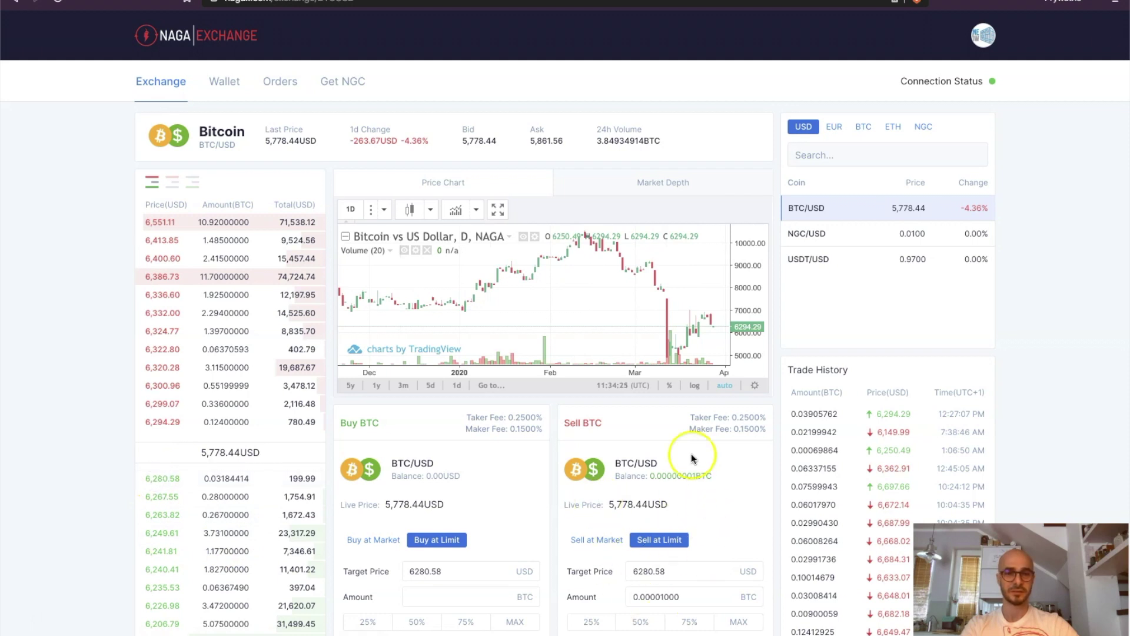
{"action": "scroll", "coordinate": [693, 458], "scroll_direction": "down", "scroll_amount": 2}
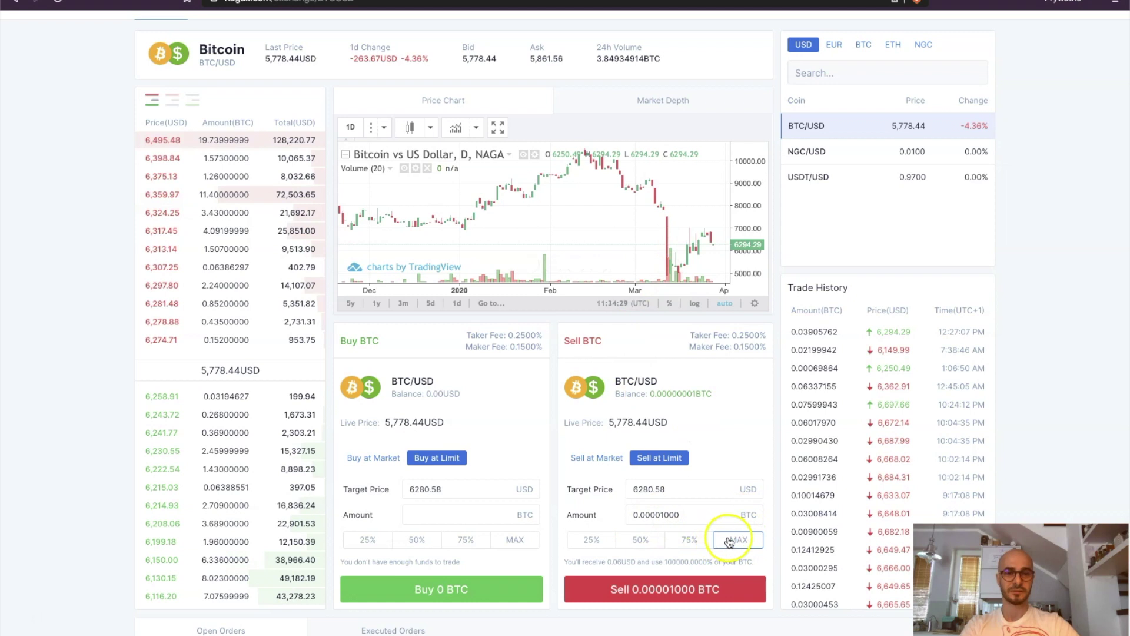
{"action": "scroll", "coordinate": [714, 454], "scroll_direction": "up", "scroll_amount": 2}
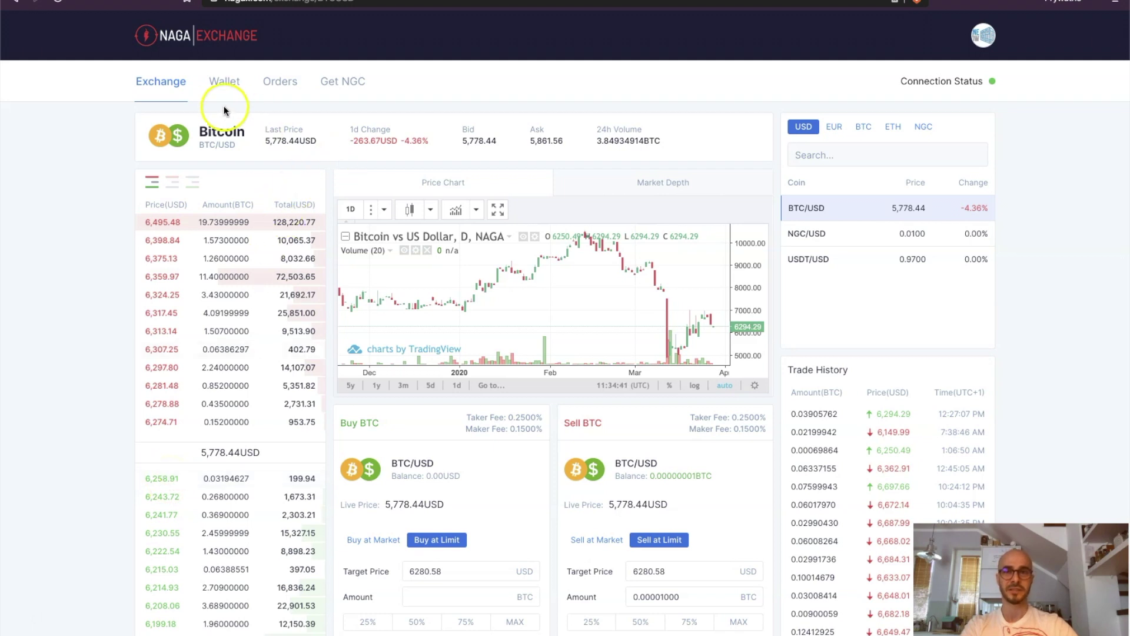
{"action": "left_click", "coordinate": [226, 88]}
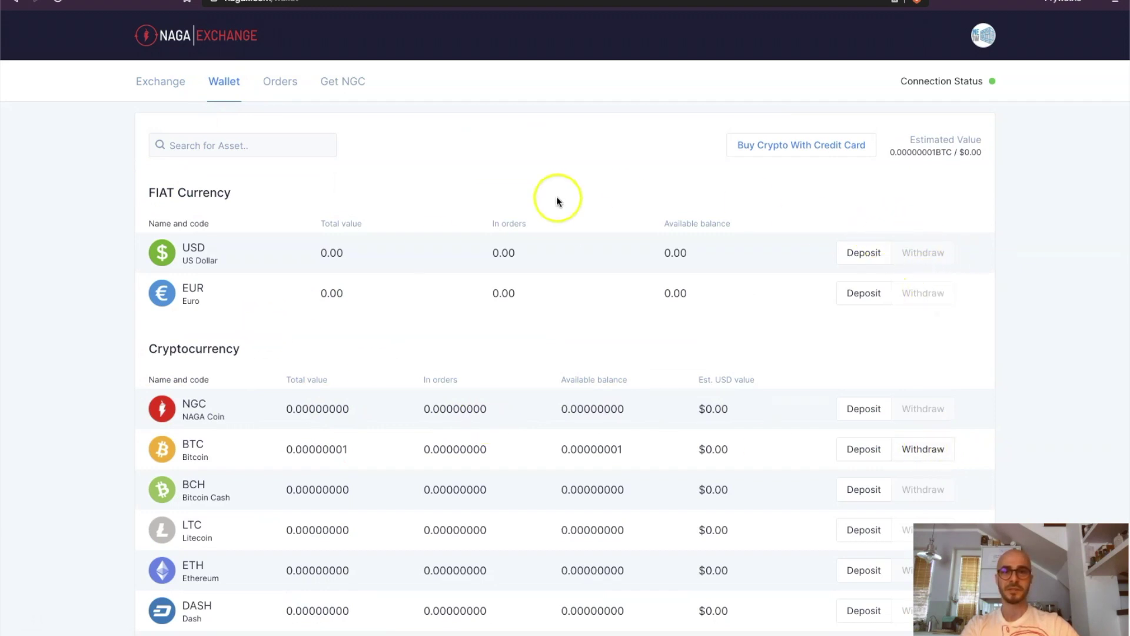
{"action": "left_click", "coordinate": [576, 1]}
Step: Scroll over the Crypto-Wallet trading accounts, then switch to the MINEflow shop's product listing
{"action": "scroll", "coordinate": [366, 144], "scroll_direction": "up", "scroll_amount": 8}
{"action": "scroll", "coordinate": [366, 145], "scroll_direction": "down", "scroll_amount": 2}
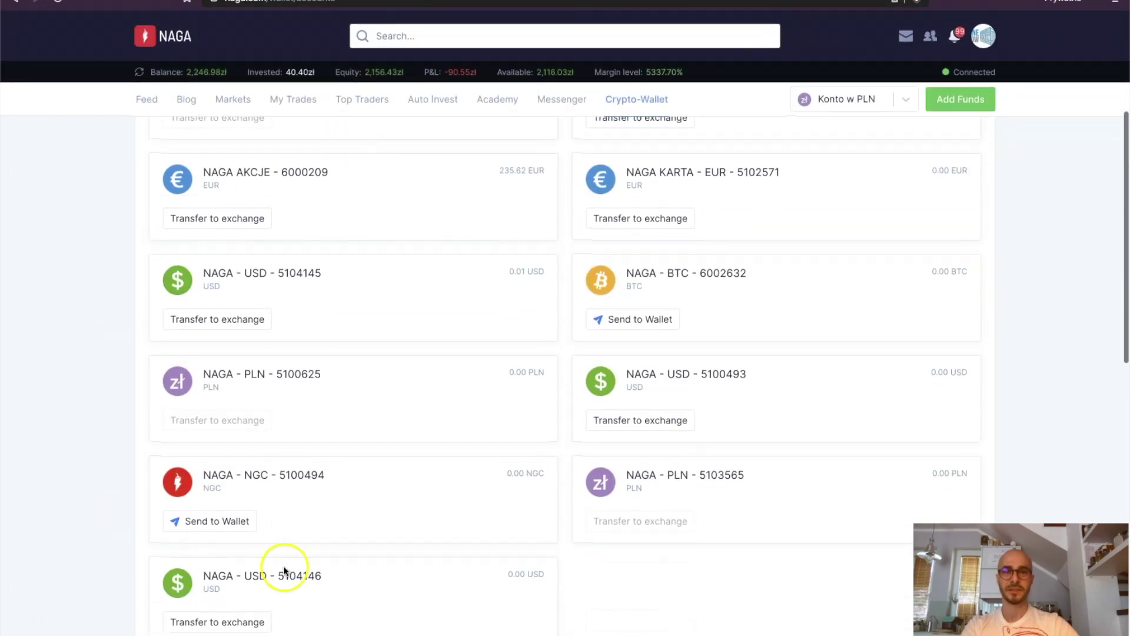
{"action": "scroll", "coordinate": [362, 310], "scroll_direction": "up", "scroll_amount": 3}
{"action": "scroll", "coordinate": [362, 312], "scroll_direction": "up", "scroll_amount": 2}
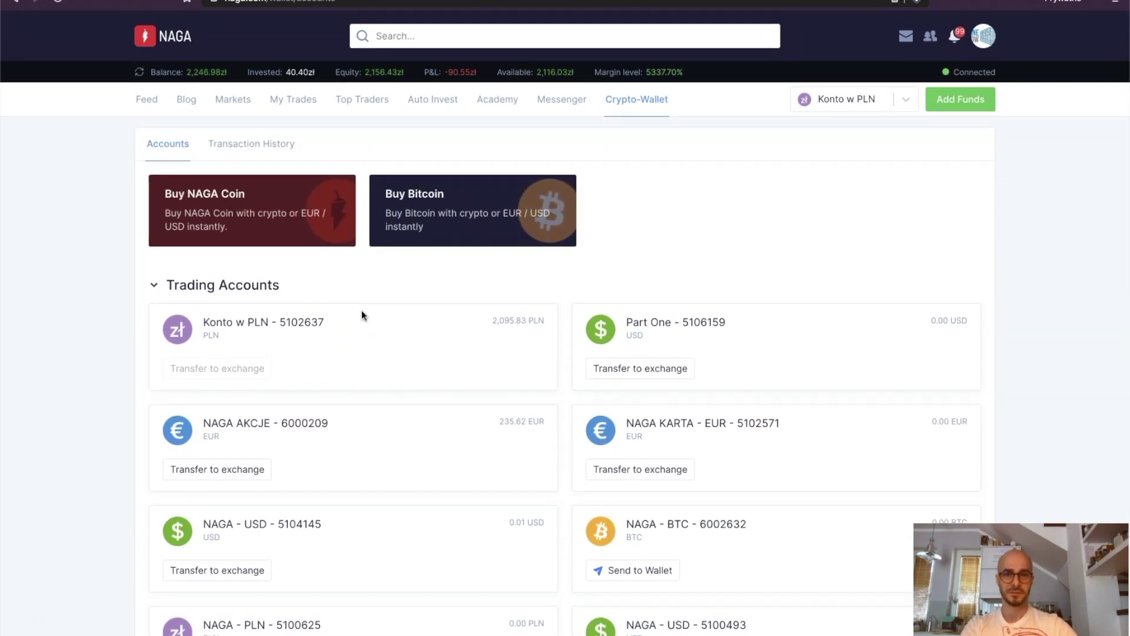
{"action": "scroll", "coordinate": [361, 312], "scroll_direction": "down", "scroll_amount": 1}
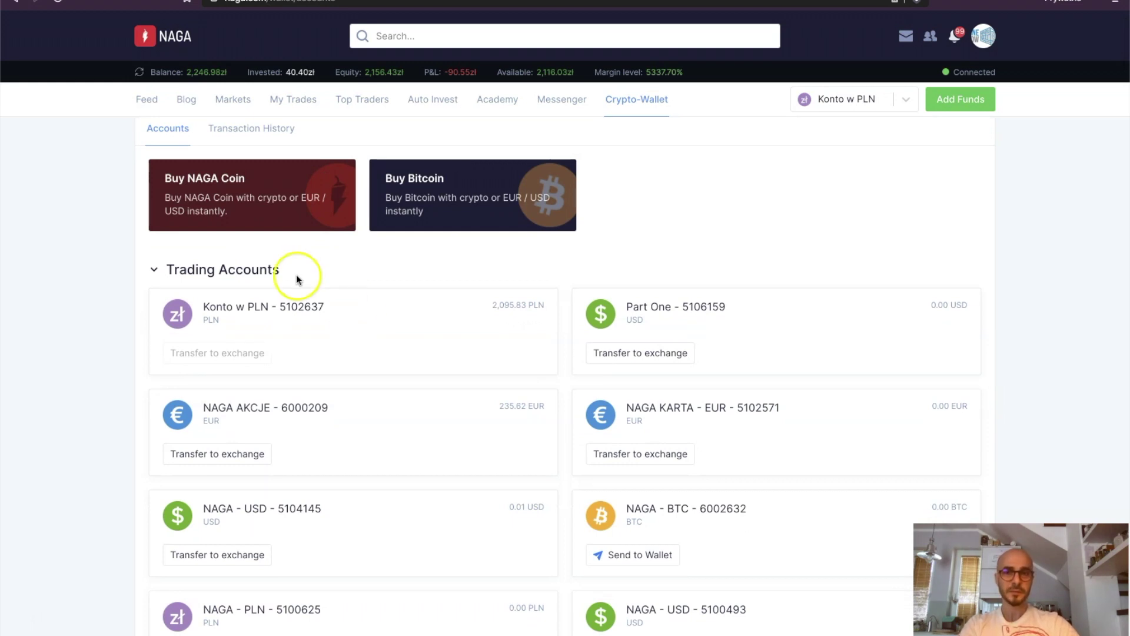
{"action": "scroll", "coordinate": [297, 276], "scroll_direction": "up", "scroll_amount": 1}
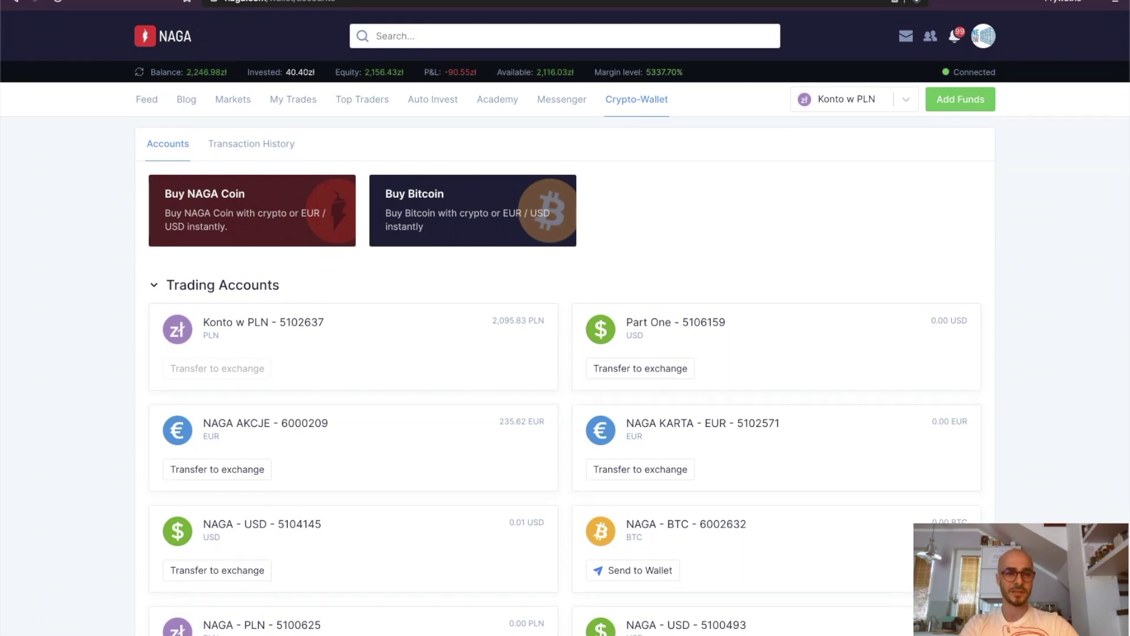
{"action": "left_click", "coordinate": [276, 2]}
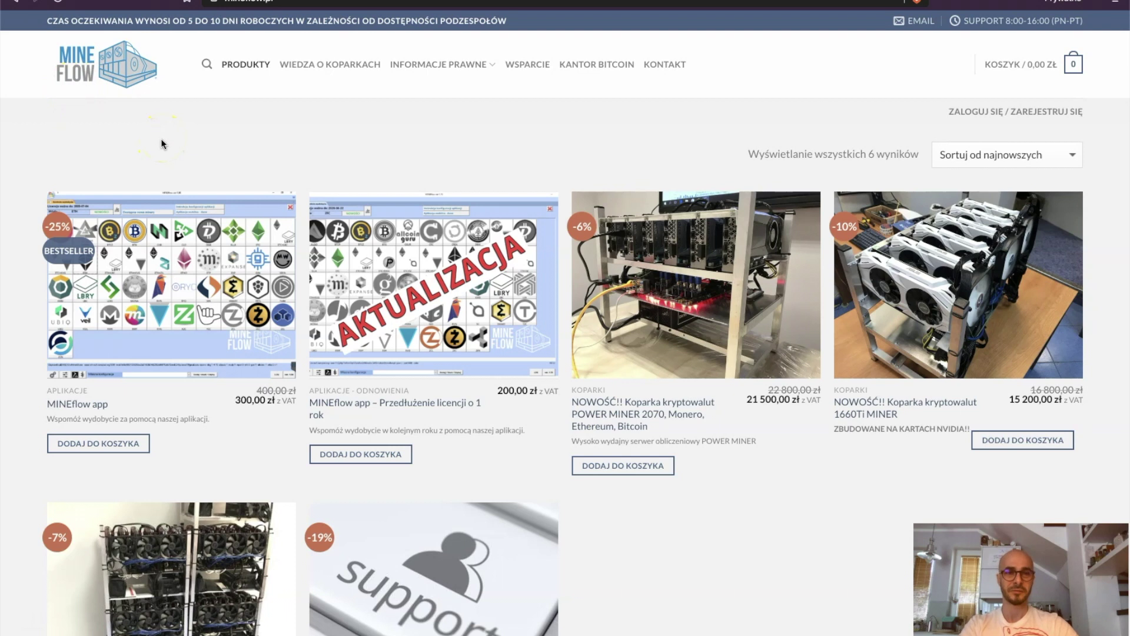
Step: On MINEflow's KANTOR BITCOIN page, buy 0.03423355 BTC for 1000 PLN instead of 500 PLN
{"action": "left_click", "coordinate": [588, 65]}
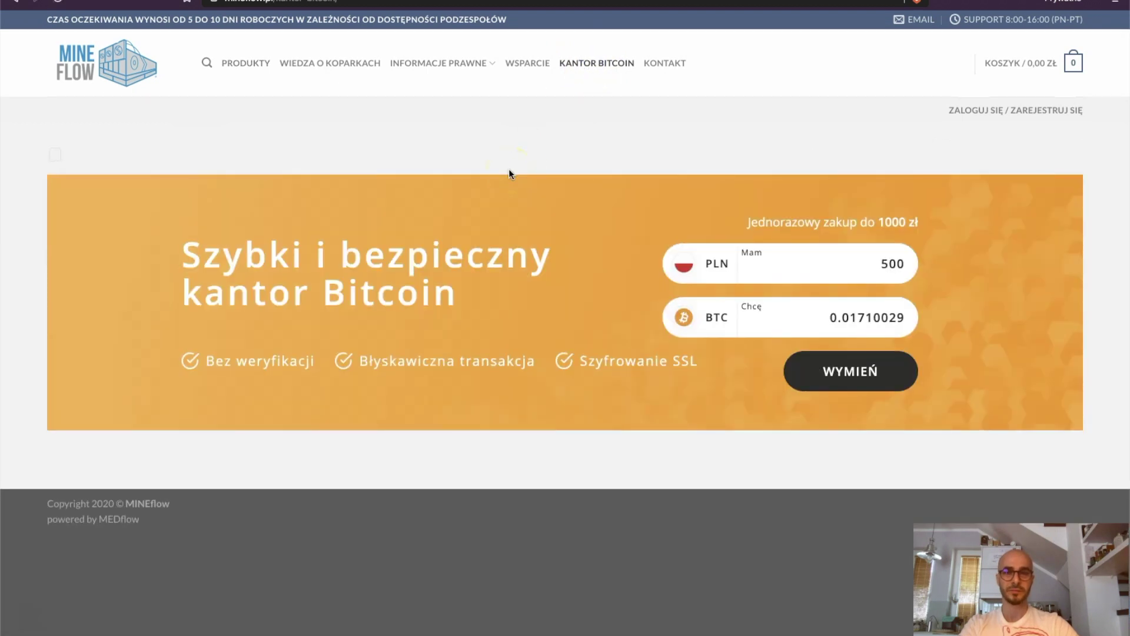
{"action": "double_click", "coordinate": [875, 262]}
{"action": "type", "text": "1000"}
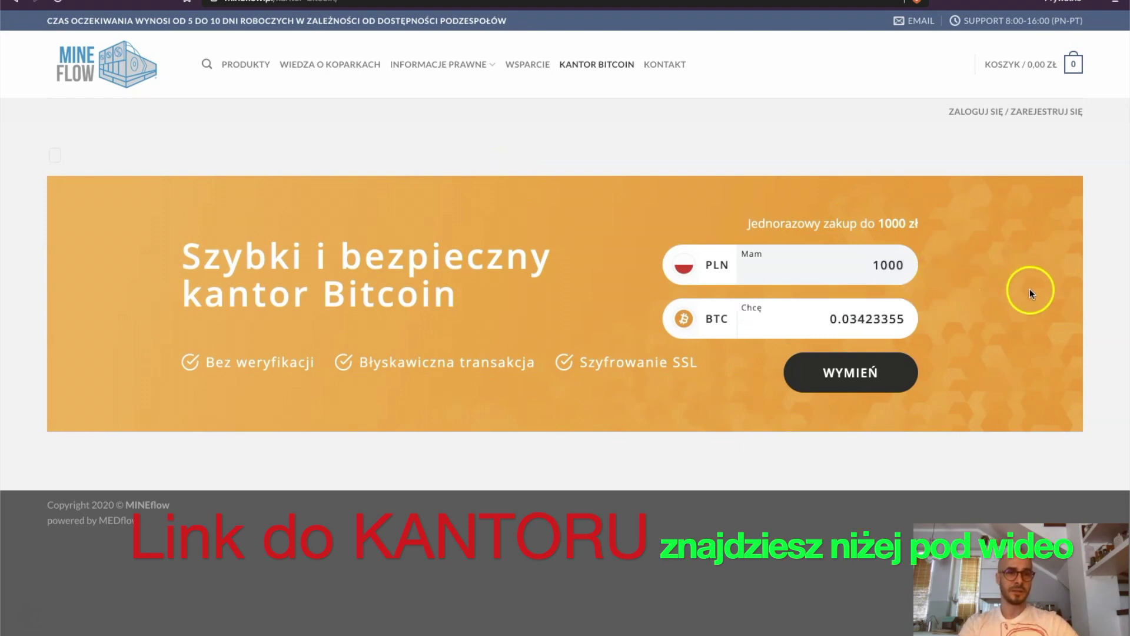
{"action": "left_click", "coordinate": [848, 382]}
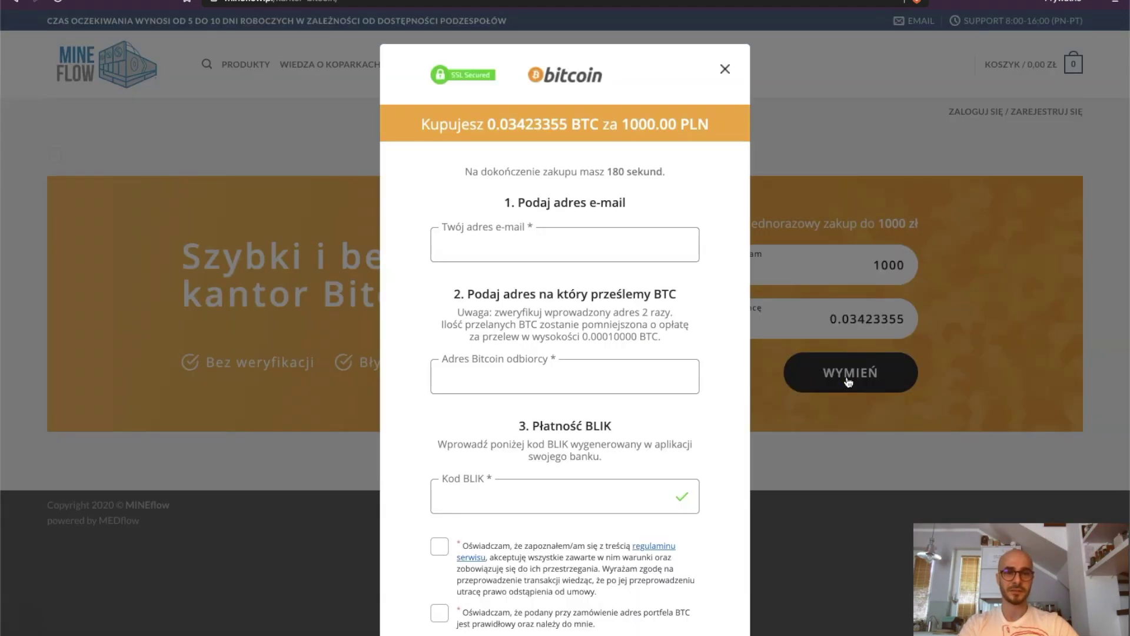
{"action": "left_click", "coordinate": [560, 242]}
{"action": "left_click", "coordinate": [368, 339]}
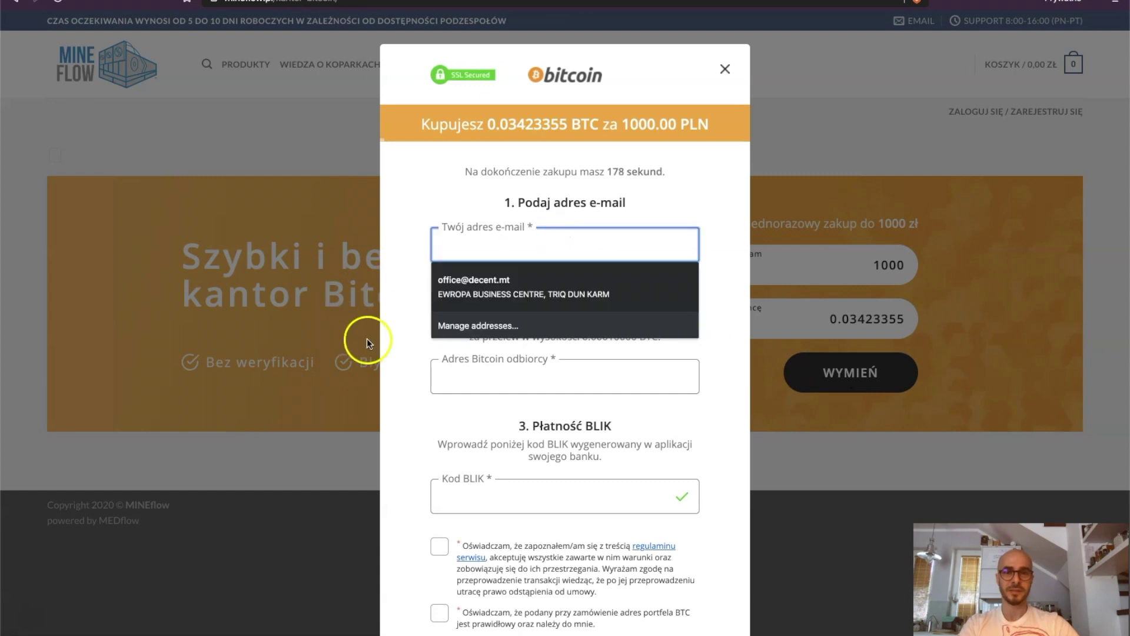
{"action": "left_click", "coordinate": [854, 371]}
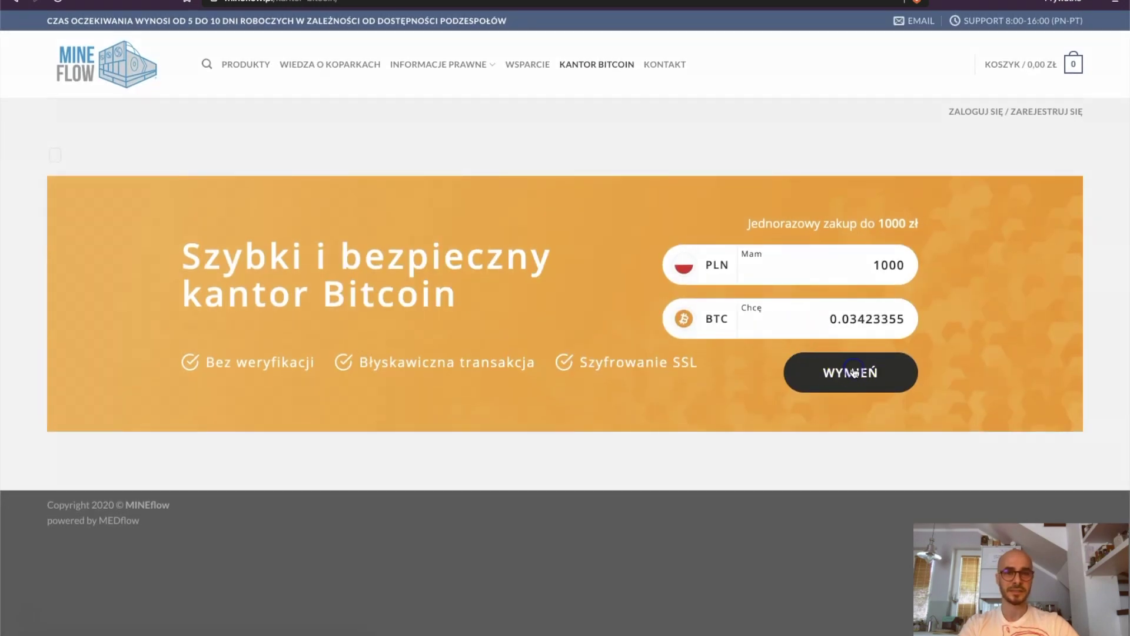
{"action": "scroll", "coordinate": [507, 376], "scroll_direction": "down", "scroll_amount": 1}
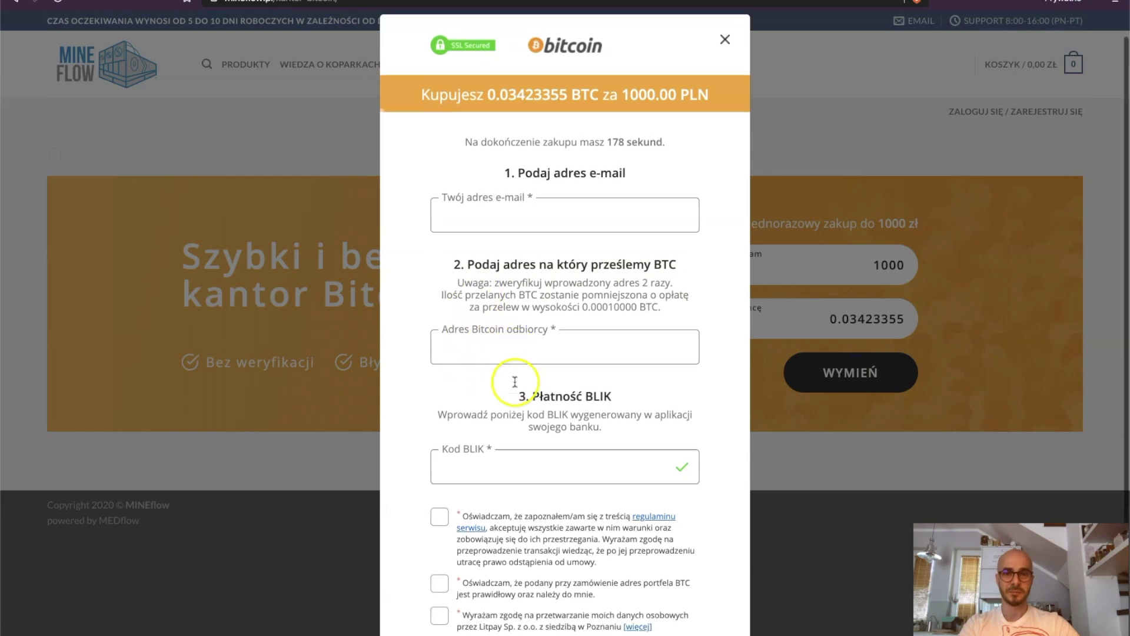
{"action": "scroll", "coordinate": [678, 321], "scroll_direction": "down", "scroll_amount": 1}
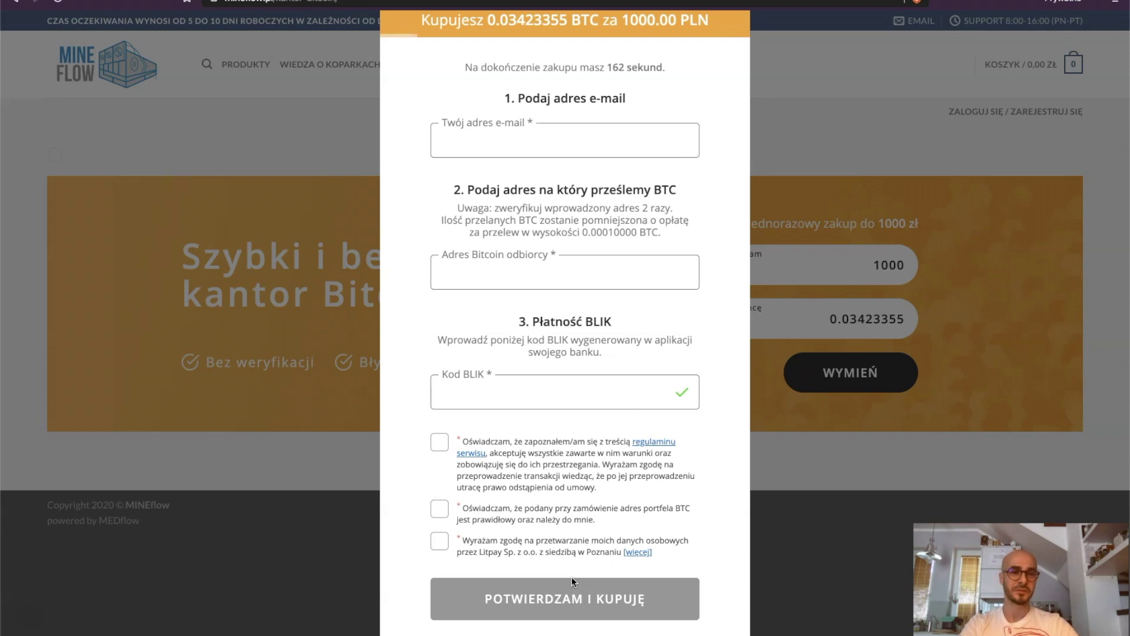
{"action": "scroll", "coordinate": [555, 429], "scroll_direction": "up", "scroll_amount": 3}
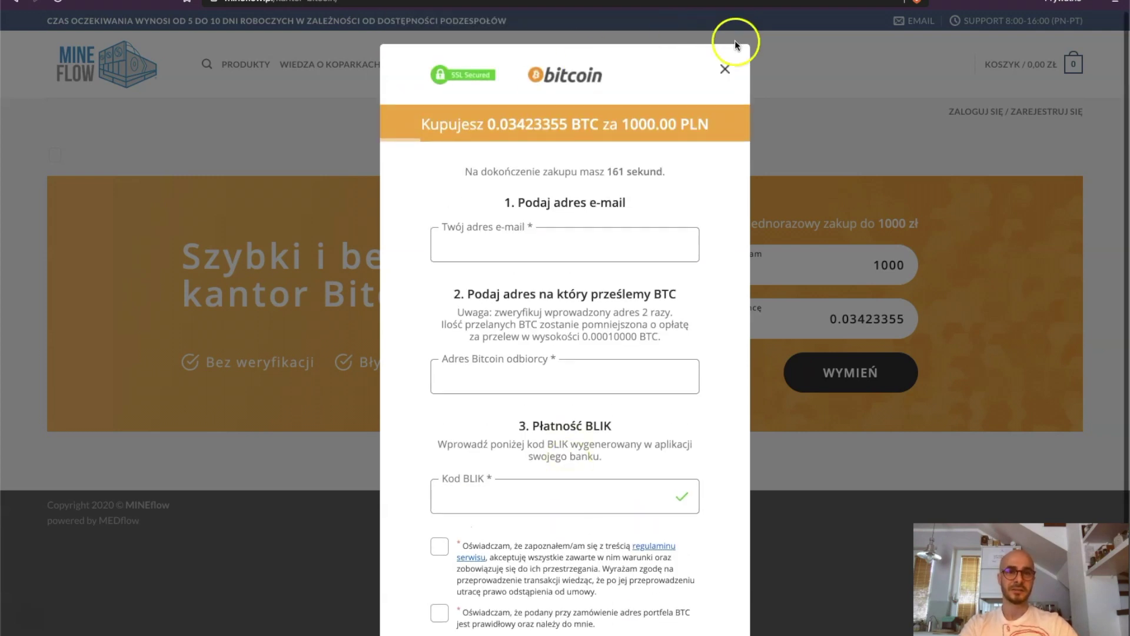
{"action": "left_click", "coordinate": [725, 69]}
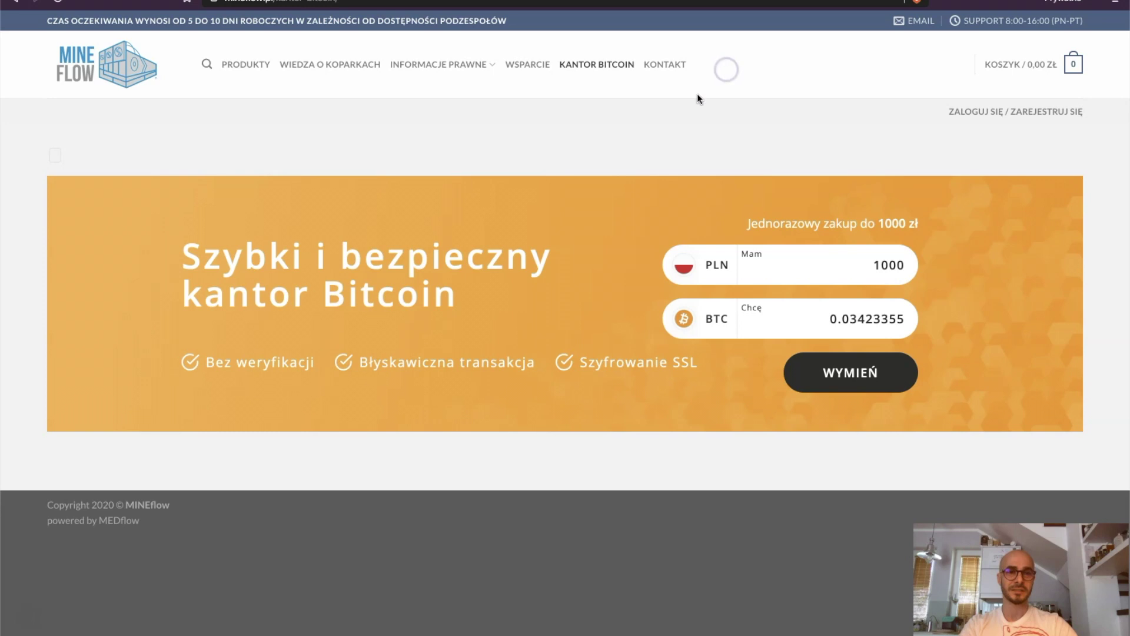